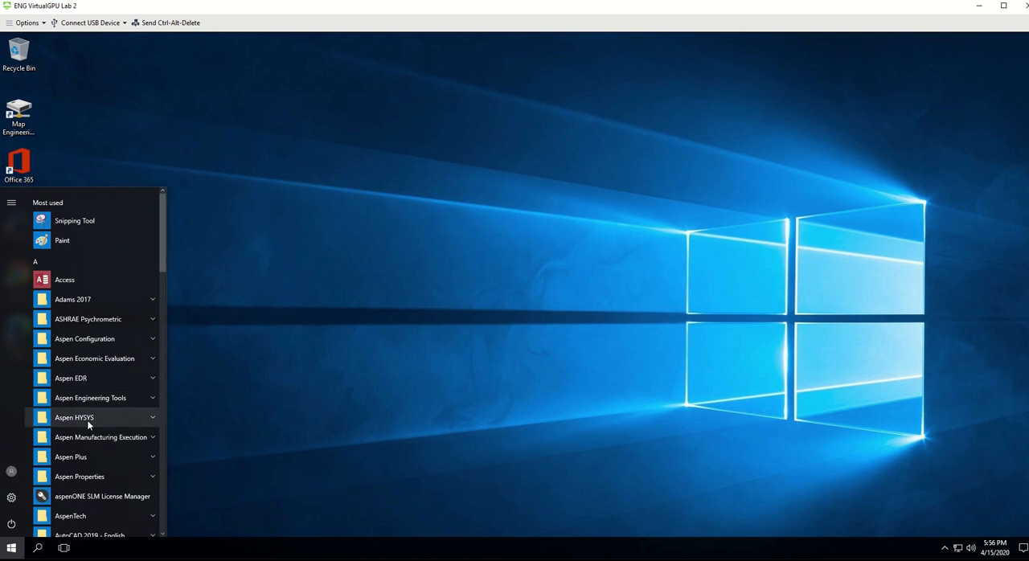
Step: Launch Aspen Energy Analyzer V10, dismiss the product registration window and maximize the program window
{"action": "left_click", "coordinate": [87, 420]}
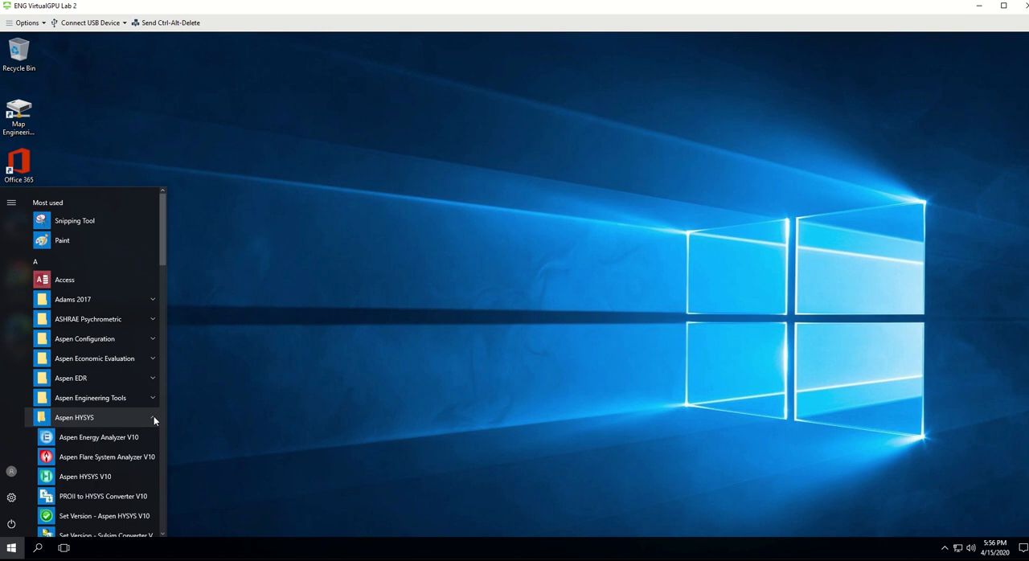
{"action": "left_click", "coordinate": [89, 440]}
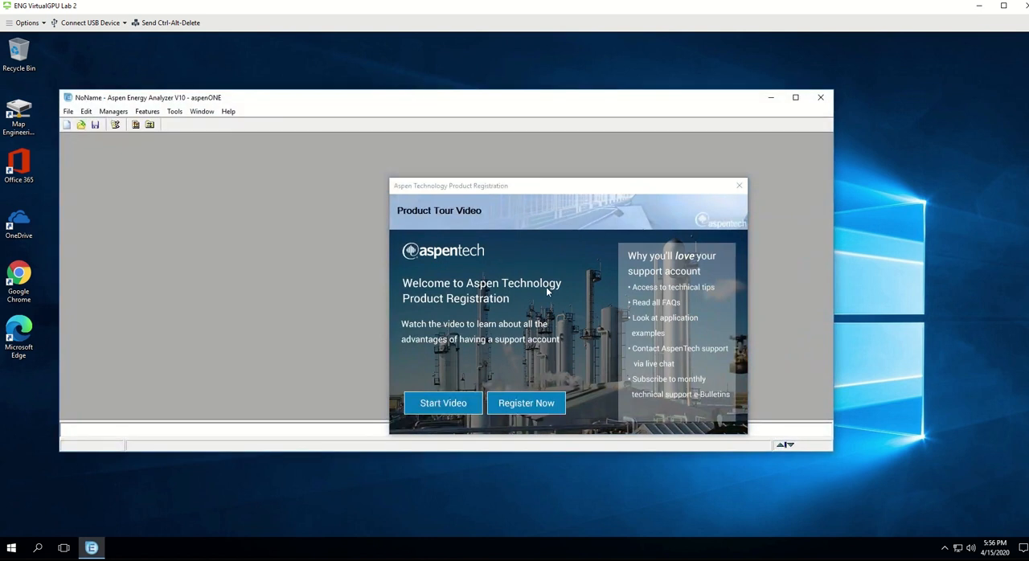
{"action": "left_click", "coordinate": [739, 185]}
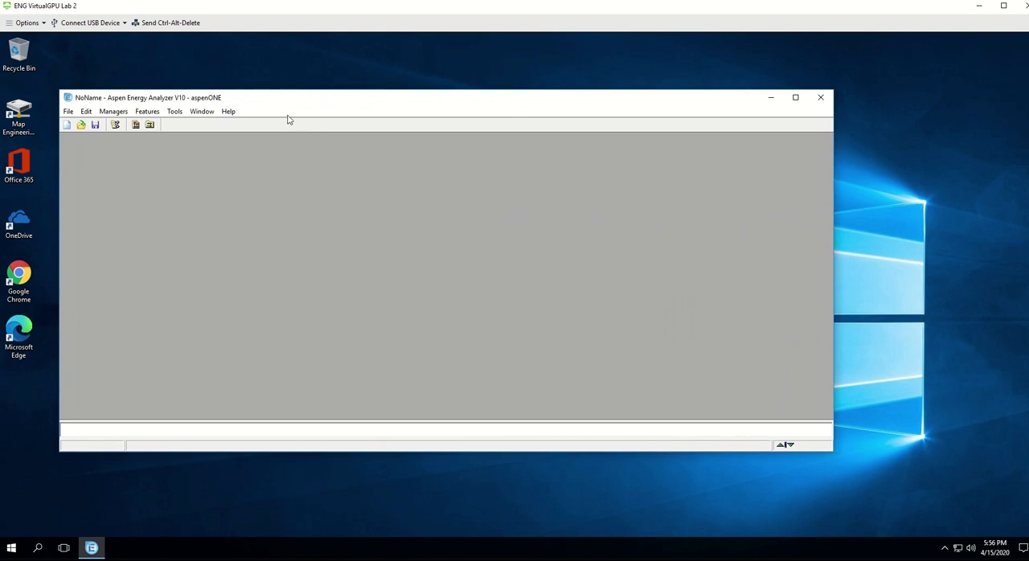
{"action": "left_click", "coordinate": [795, 98]}
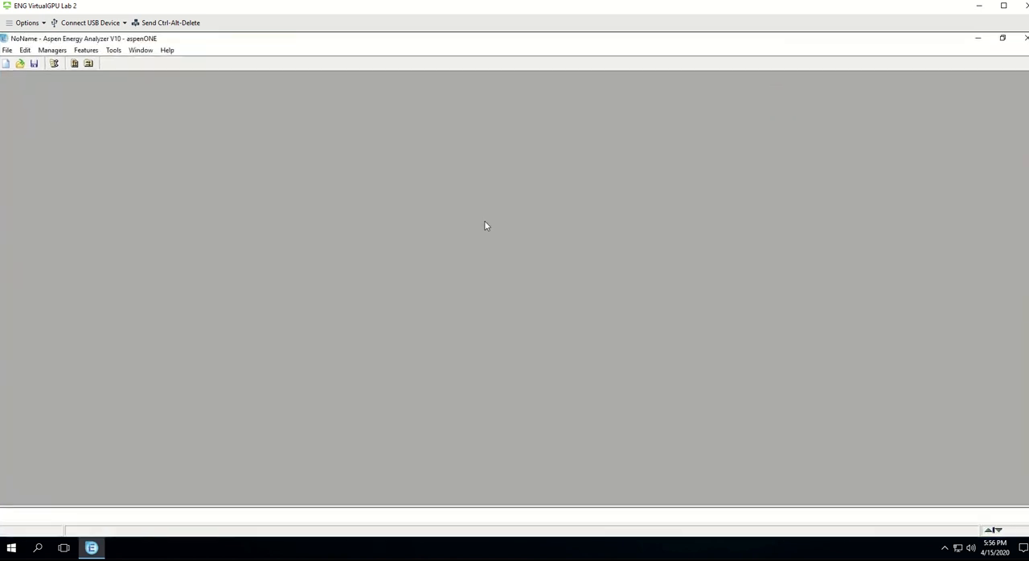
Step: Create a new HI Project
{"action": "left_click", "coordinate": [87, 51]}
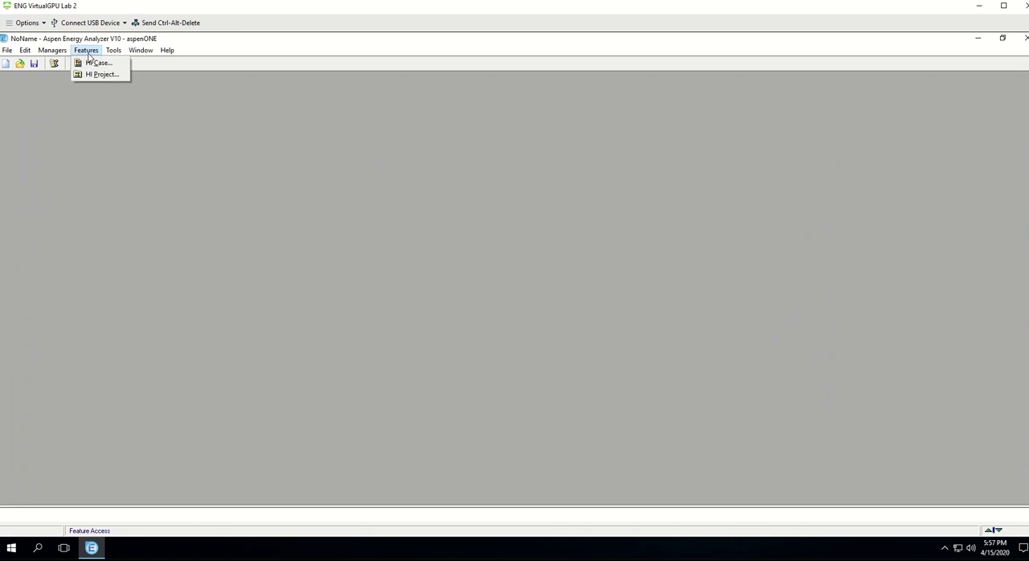
{"action": "left_click", "coordinate": [52, 51]}
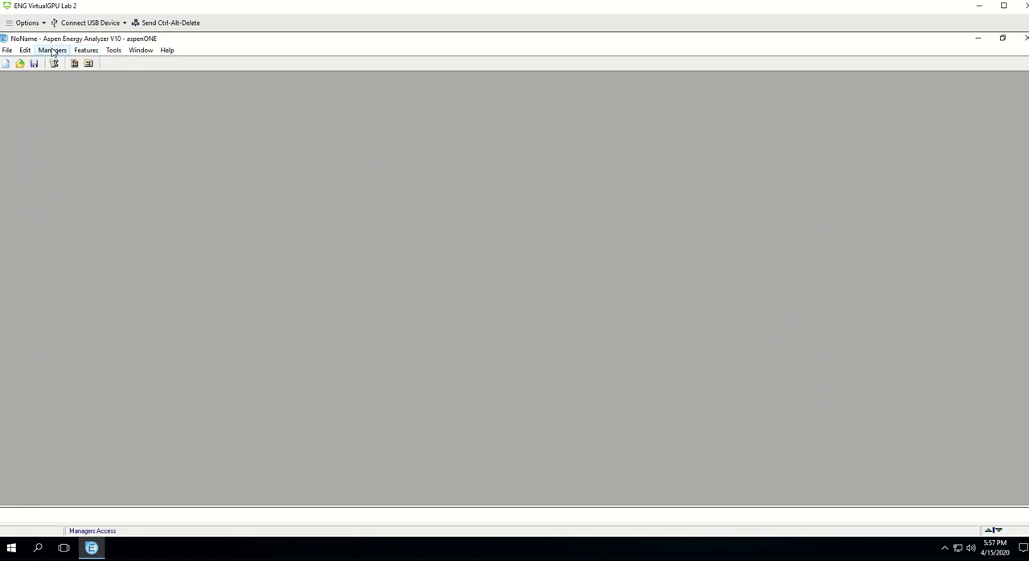
{"action": "left_click", "coordinate": [52, 51]}
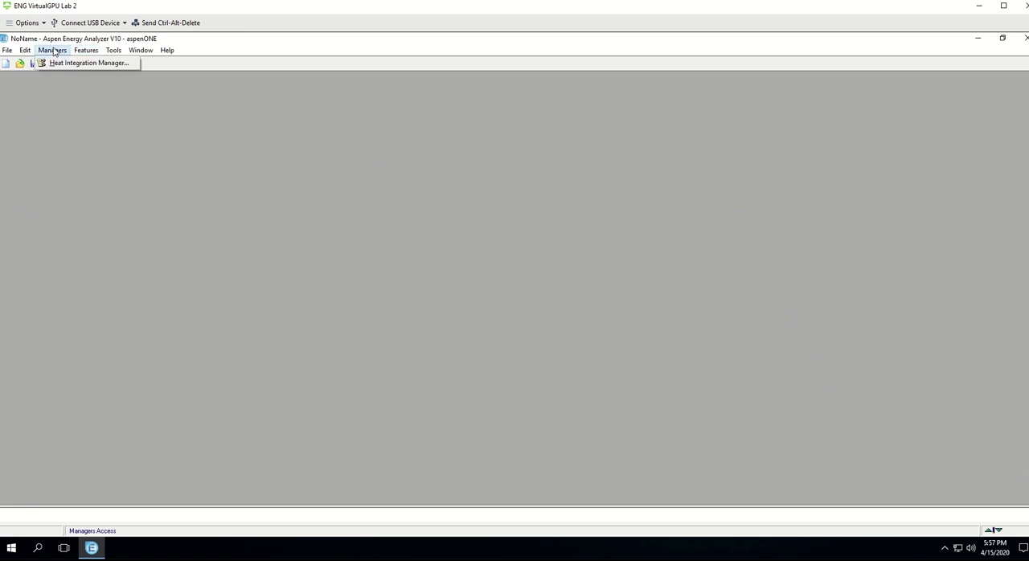
{"action": "left_click", "coordinate": [89, 50]}
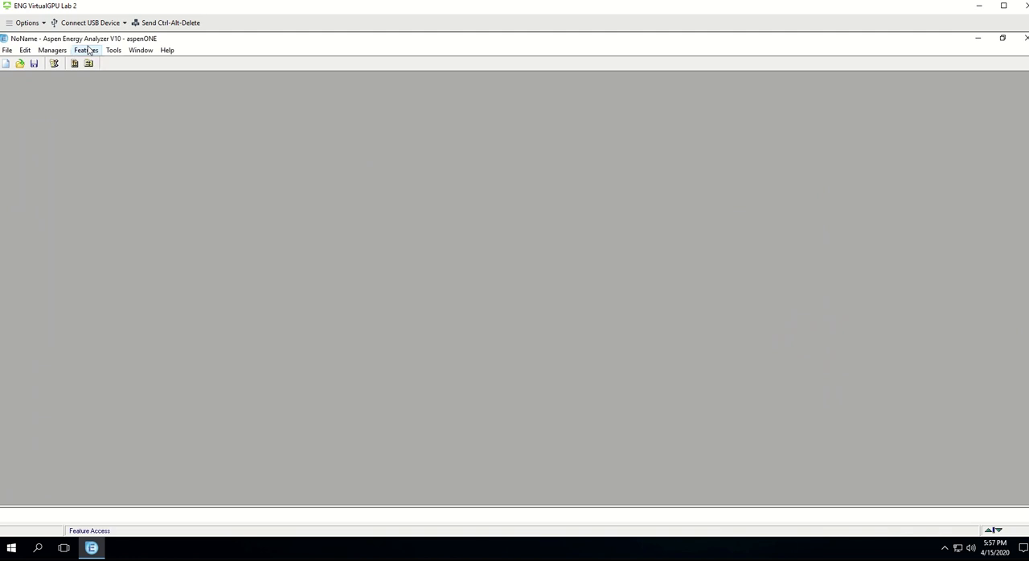
{"action": "left_click", "coordinate": [90, 51]}
{"action": "left_click", "coordinate": [96, 75]}
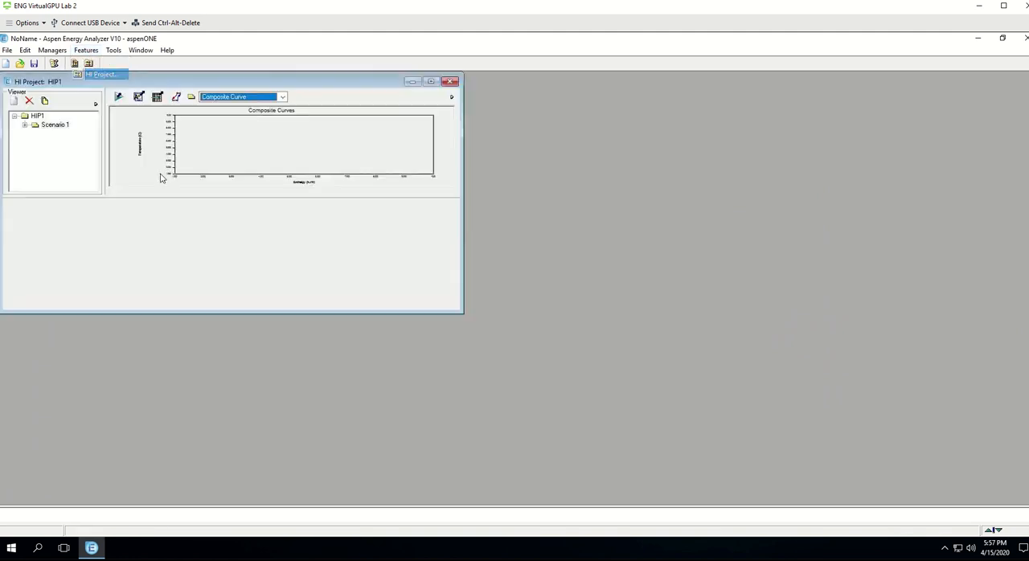
Step: Maximize the HI Project window and enlarge the stream data area by shrinking the composite curves plot
{"action": "left_click", "coordinate": [431, 81]}
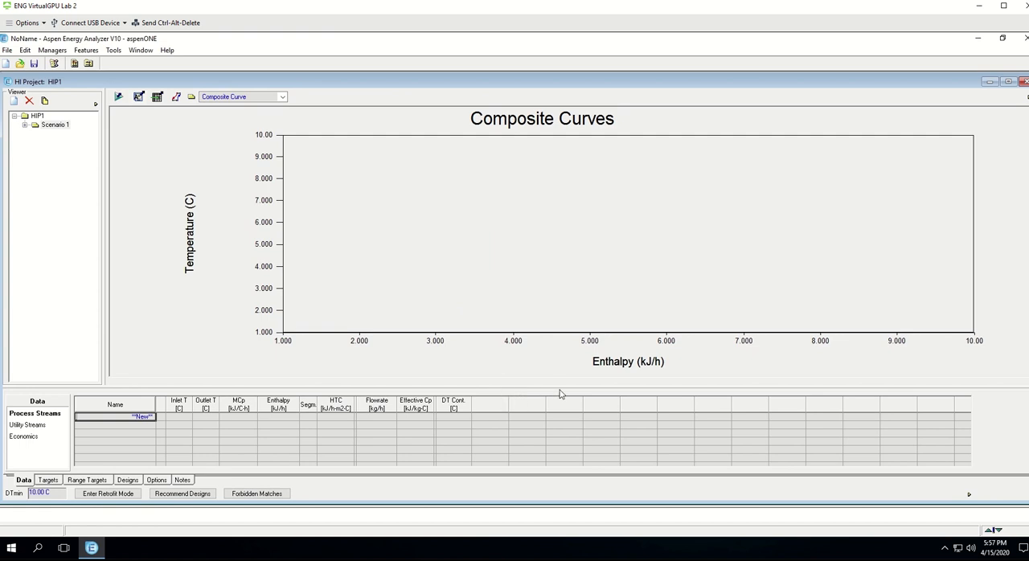
{"action": "left_click_drag", "start_coordinate": [565, 374], "coordinate": [578, 305]}
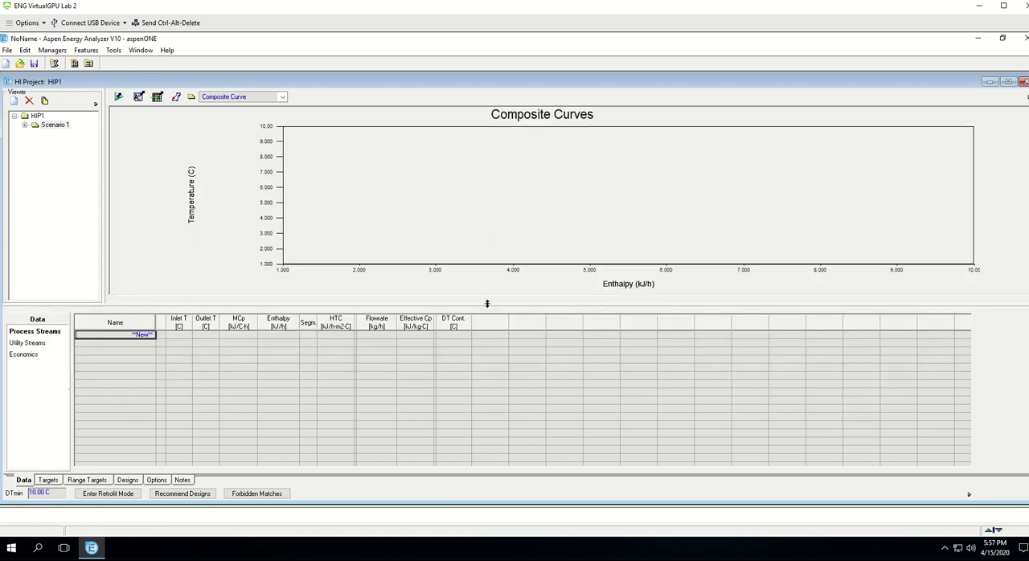
{"action": "left_click_drag", "start_coordinate": [486, 304], "coordinate": [484, 273]}
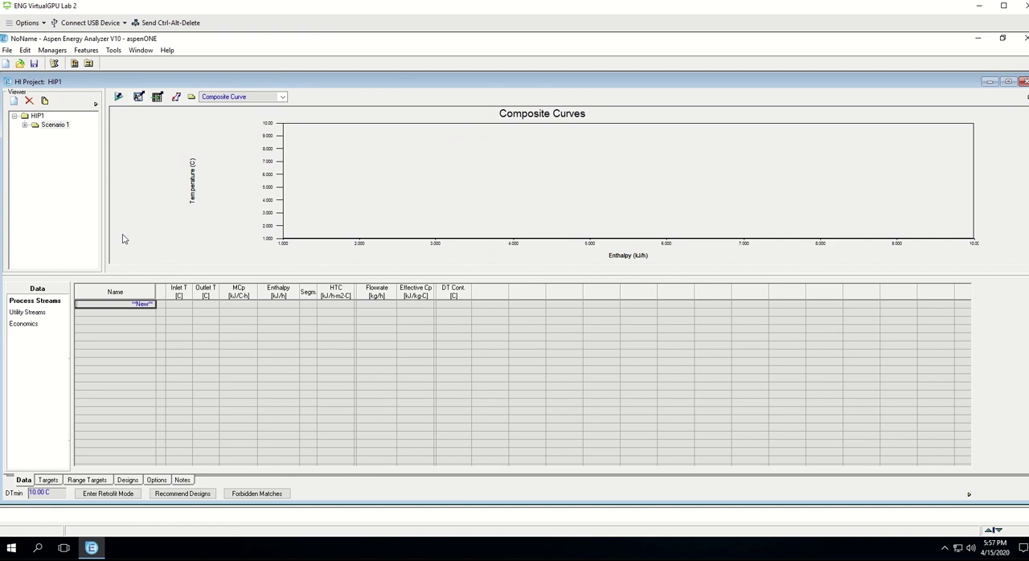
{"action": "left_click", "coordinate": [15, 52]}
{"action": "mouse_move", "coordinate": [23, 50]}
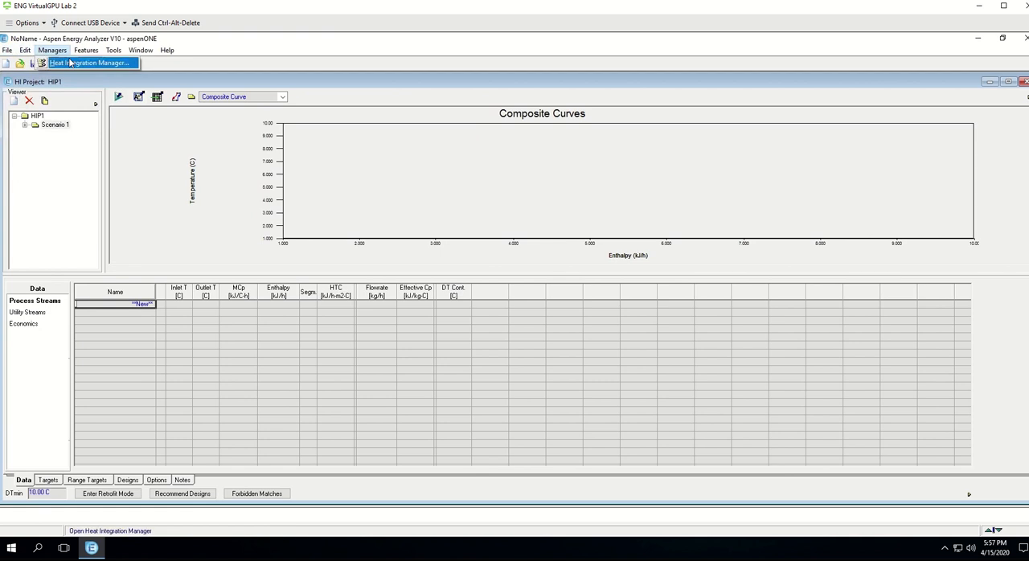
{"action": "left_click", "coordinate": [72, 63]}
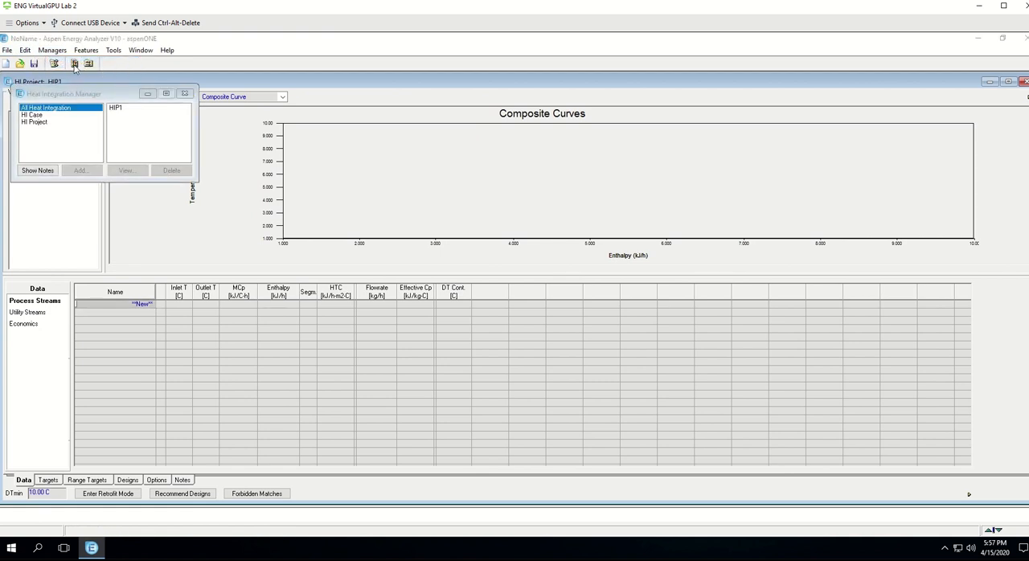
{"action": "left_click", "coordinate": [61, 54]}
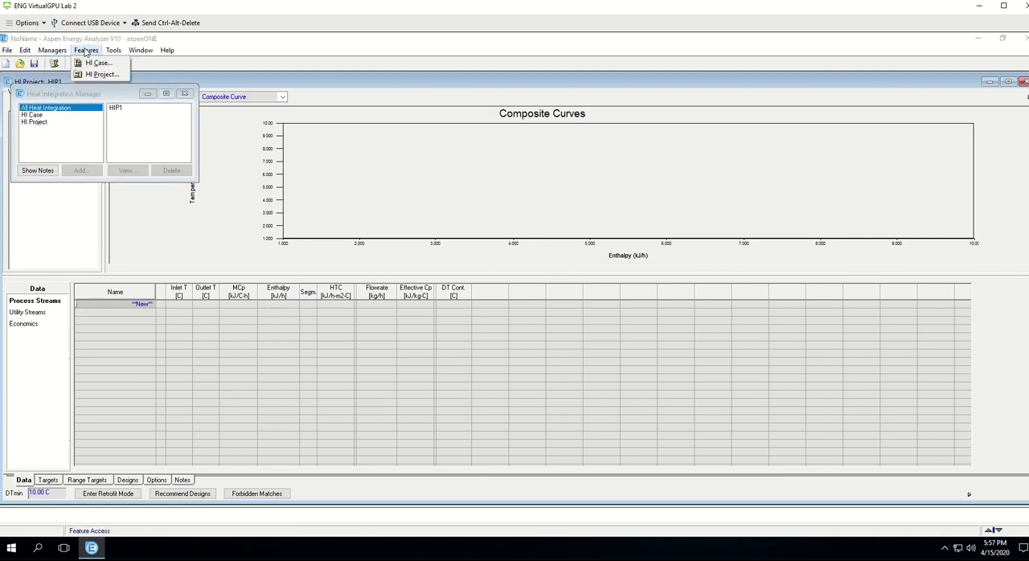
{"action": "mouse_move", "coordinate": [115, 54]}
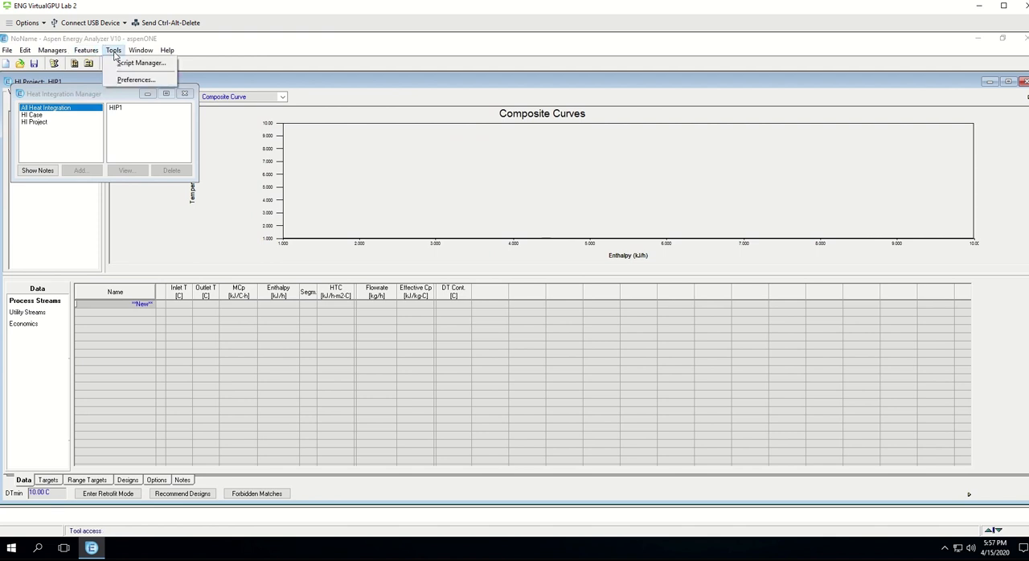
{"action": "left_click", "coordinate": [6, 50]}
{"action": "left_click", "coordinate": [7, 50]}
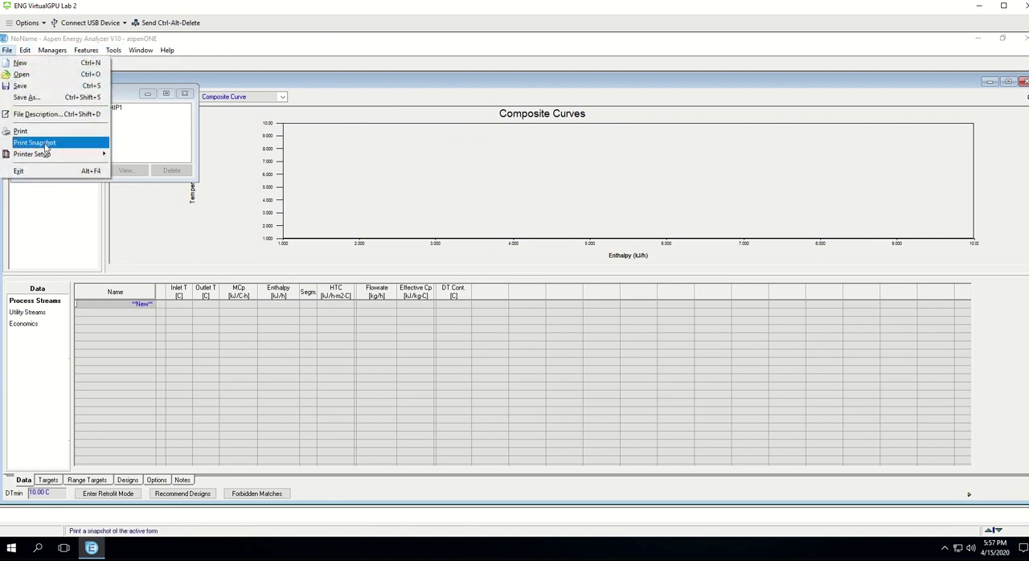
{"action": "mouse_move", "coordinate": [25, 50]}
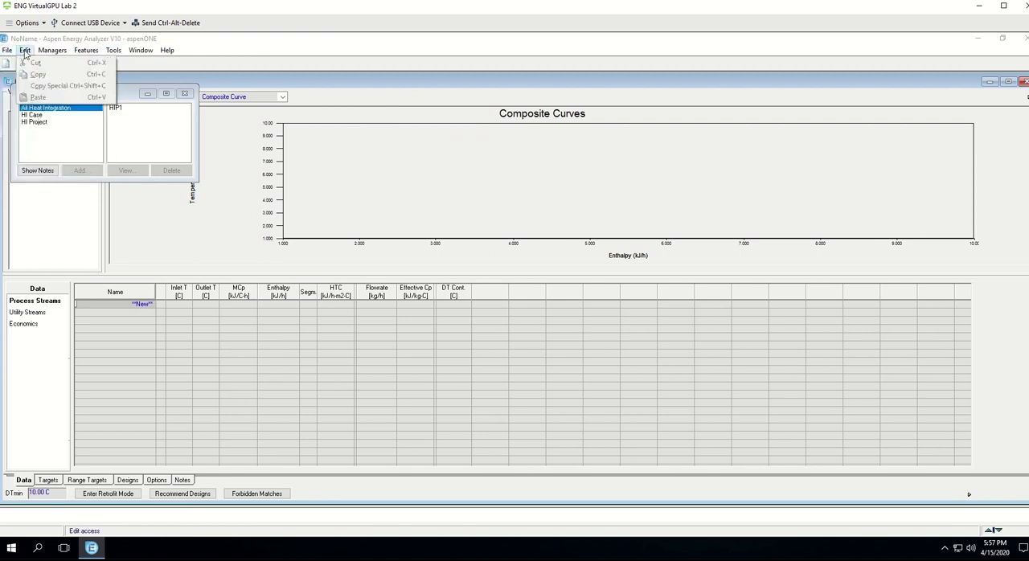
{"action": "left_click", "coordinate": [224, 84]}
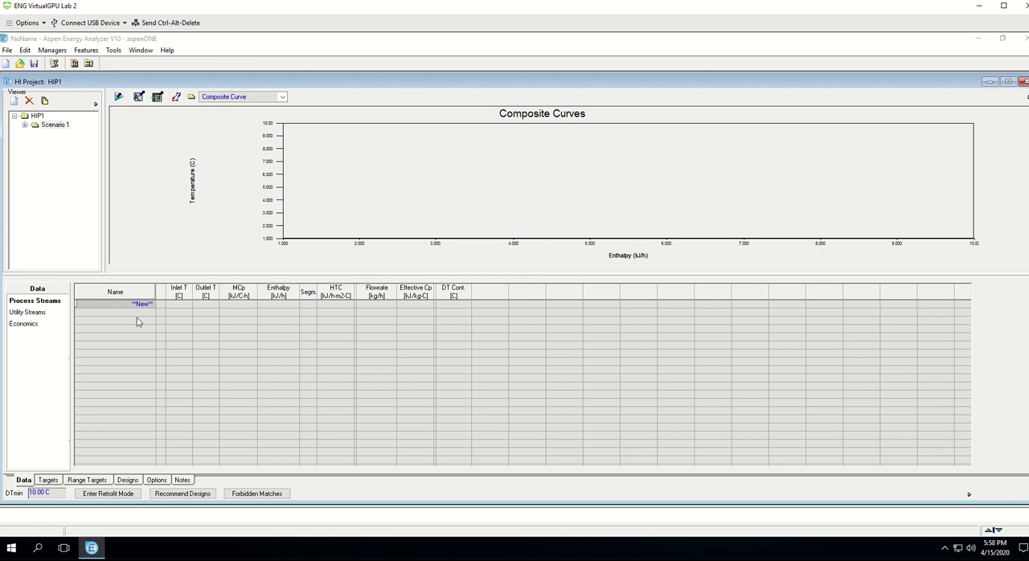
Step: View the project's utility streams and economics data, and return to the process streams table
{"action": "left_click", "coordinate": [48, 303]}
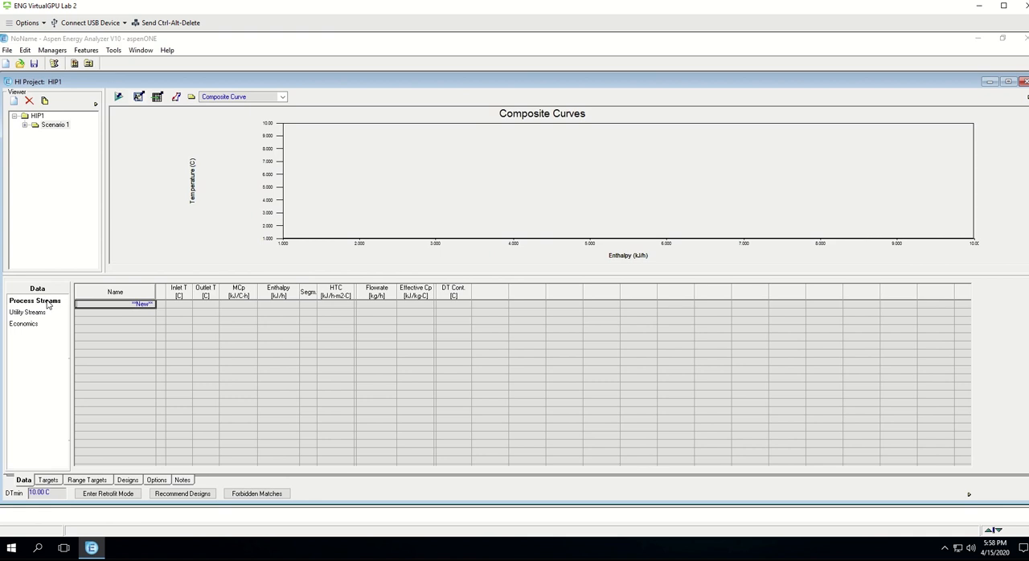
{"action": "left_click", "coordinate": [36, 314]}
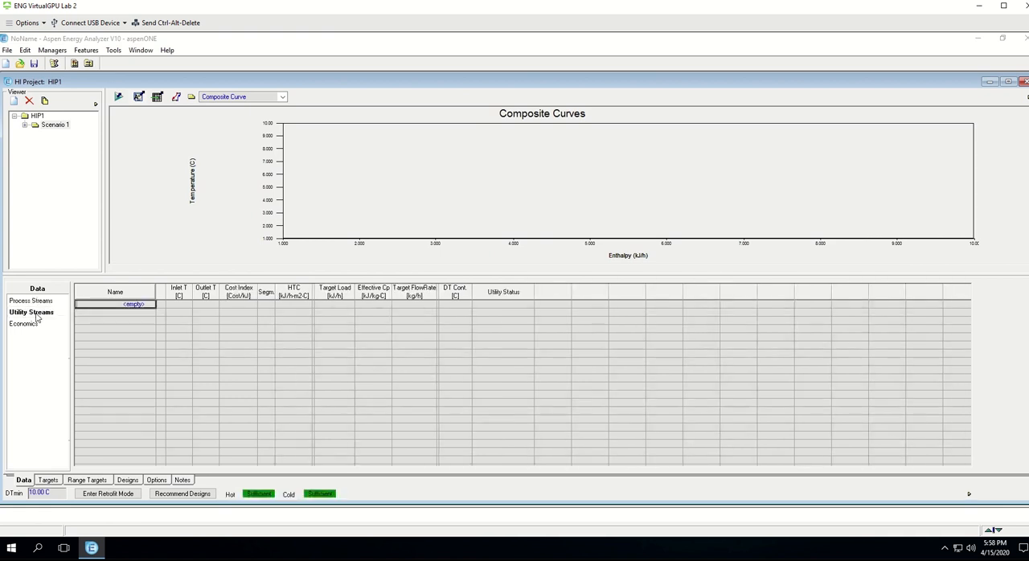
{"action": "left_click", "coordinate": [29, 326]}
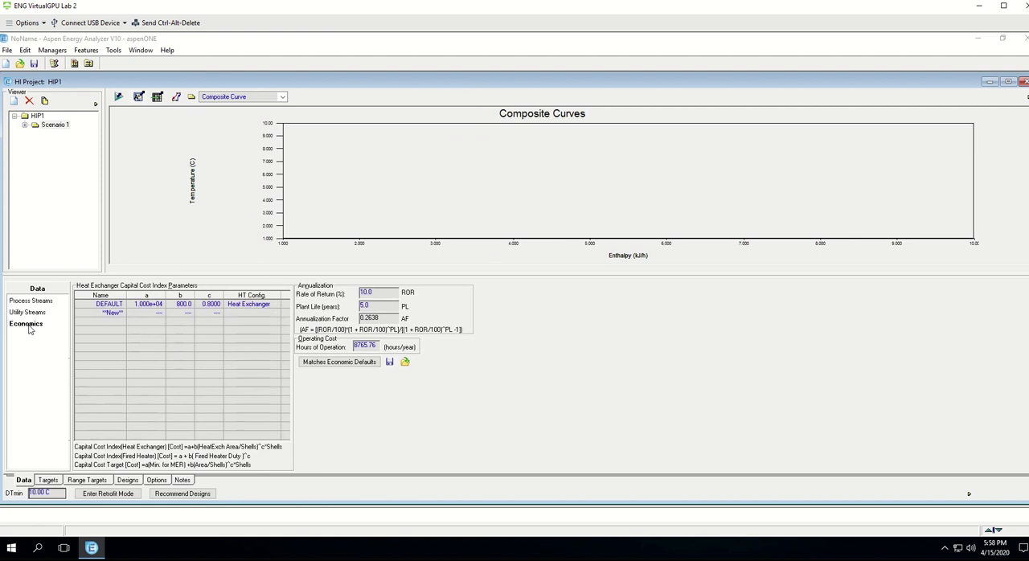
{"action": "left_click", "coordinate": [31, 302]}
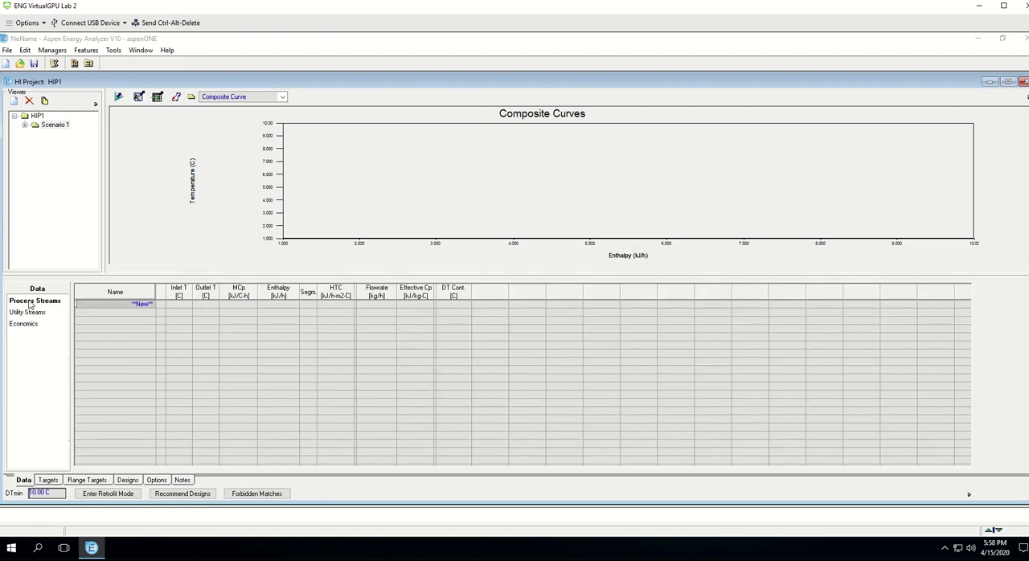
Step: Add a process stream named H1 with an inlet temperature of 520 K
{"action": "left_click", "coordinate": [140, 310]}
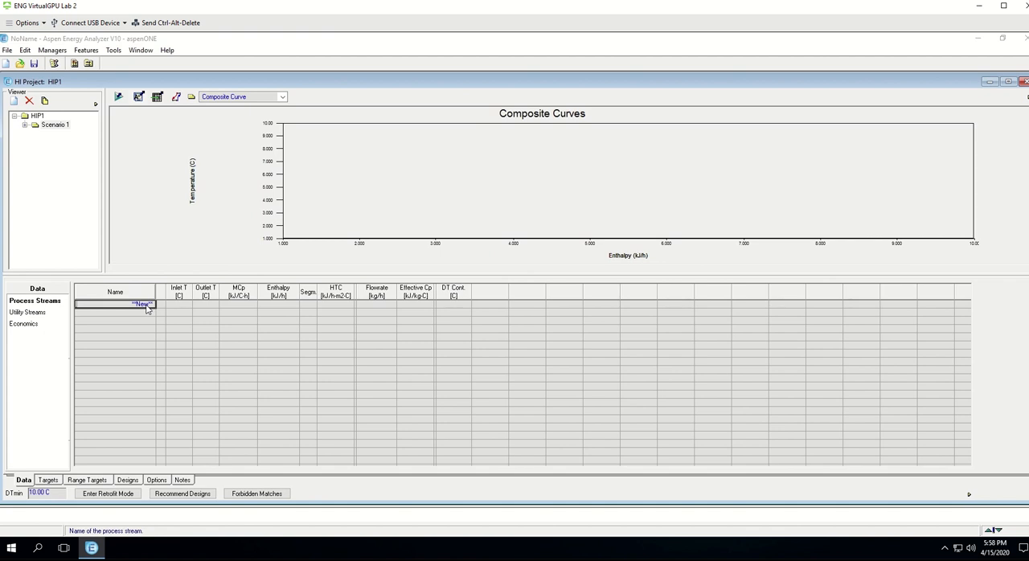
{"action": "type", "text": "H1"}
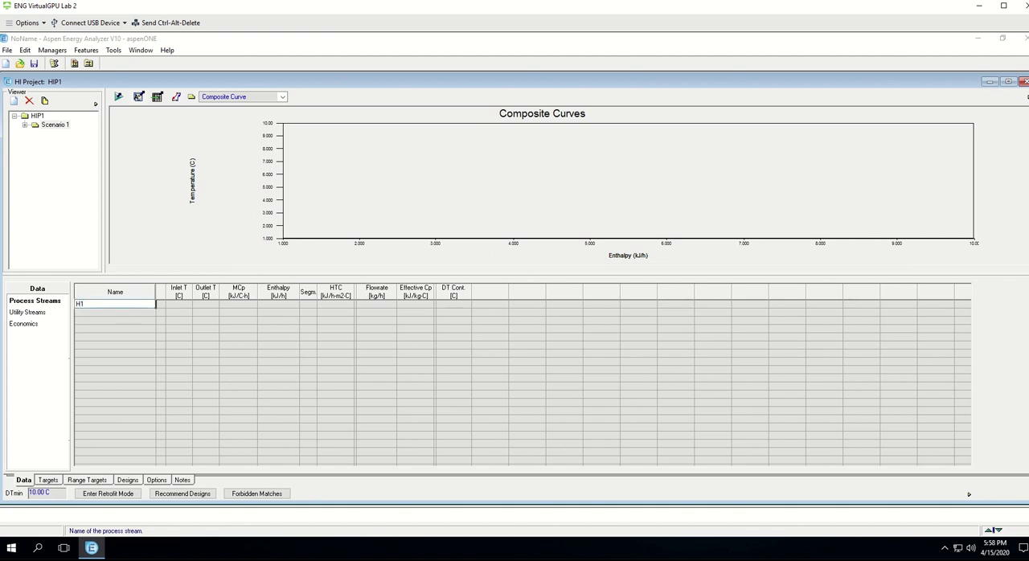
{"action": "left_click", "coordinate": [183, 305]}
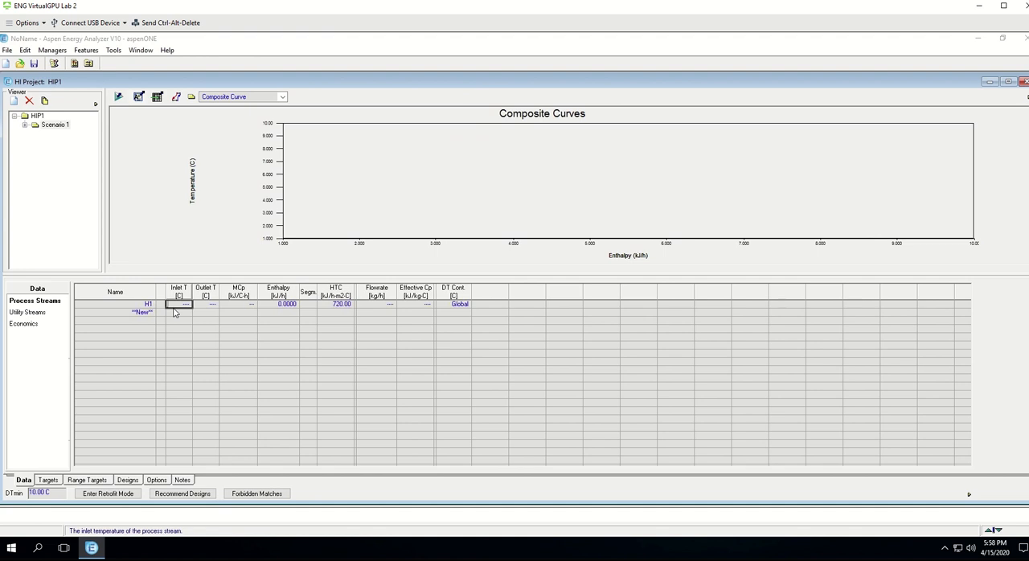
{"action": "type", "text": "520"}
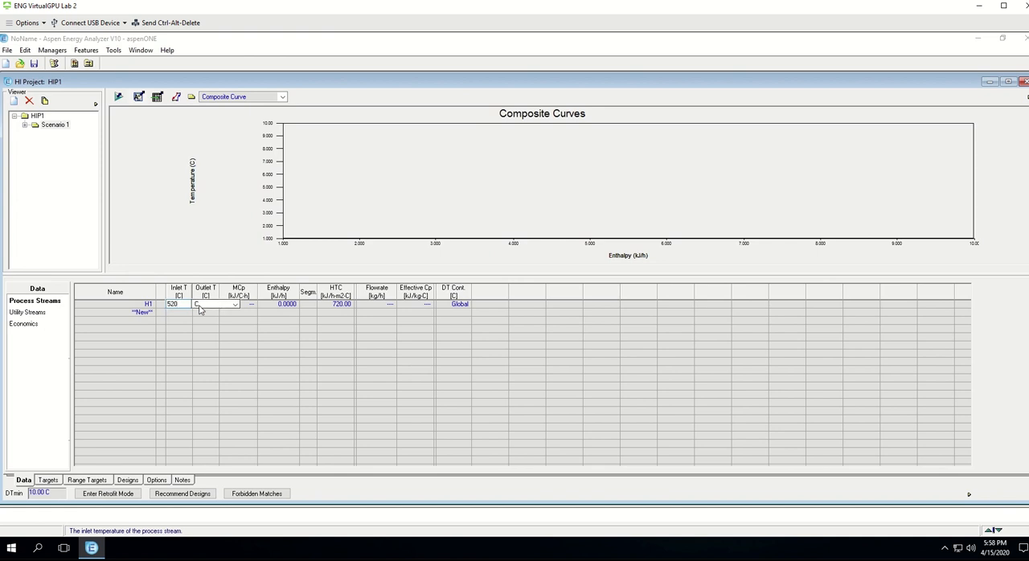
{"action": "left_click", "coordinate": [234, 304]}
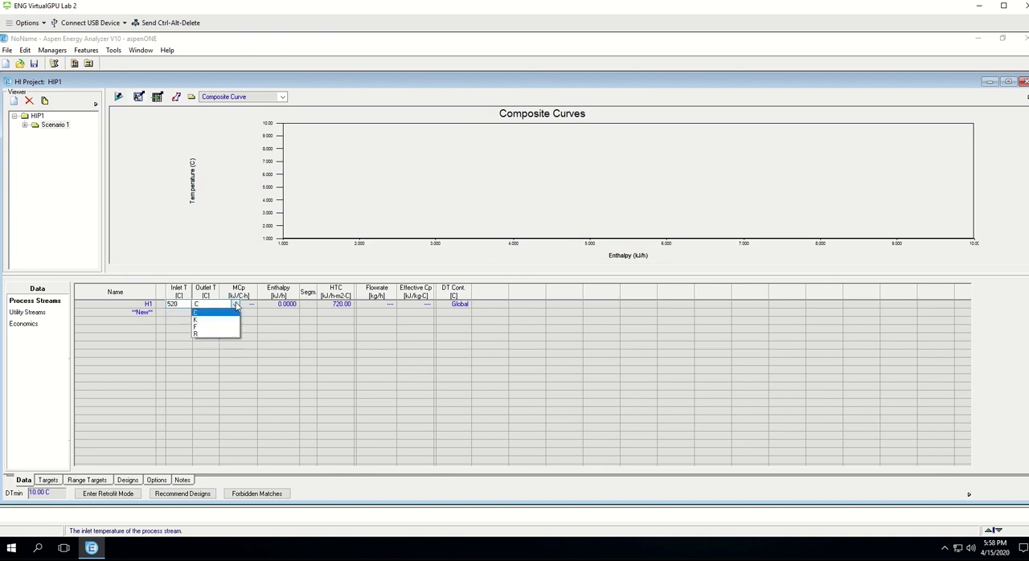
{"action": "left_click", "coordinate": [198, 320]}
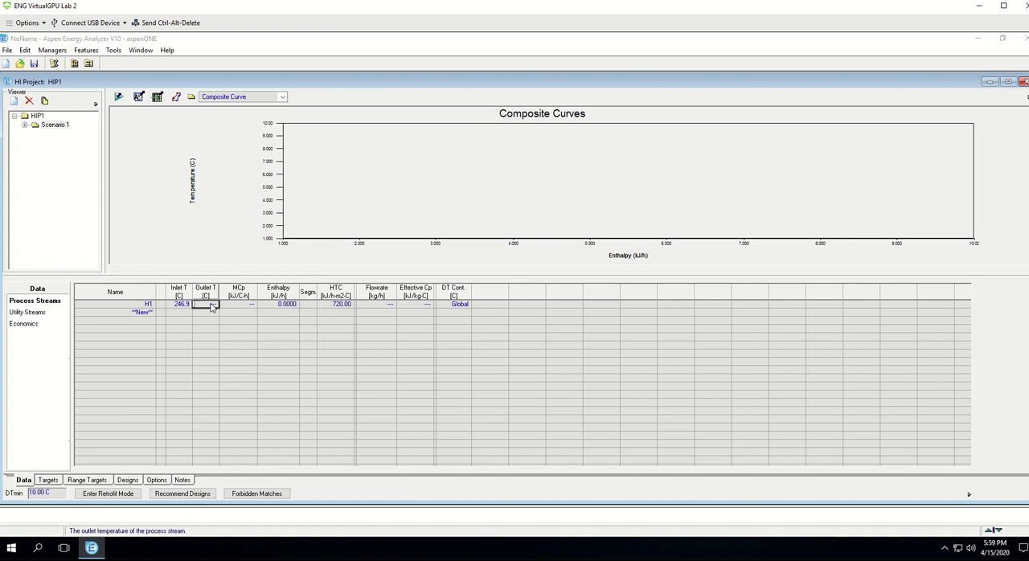
Step: Set the outlet temperature of stream H1 to 380 K
{"action": "type", "text": "380"}
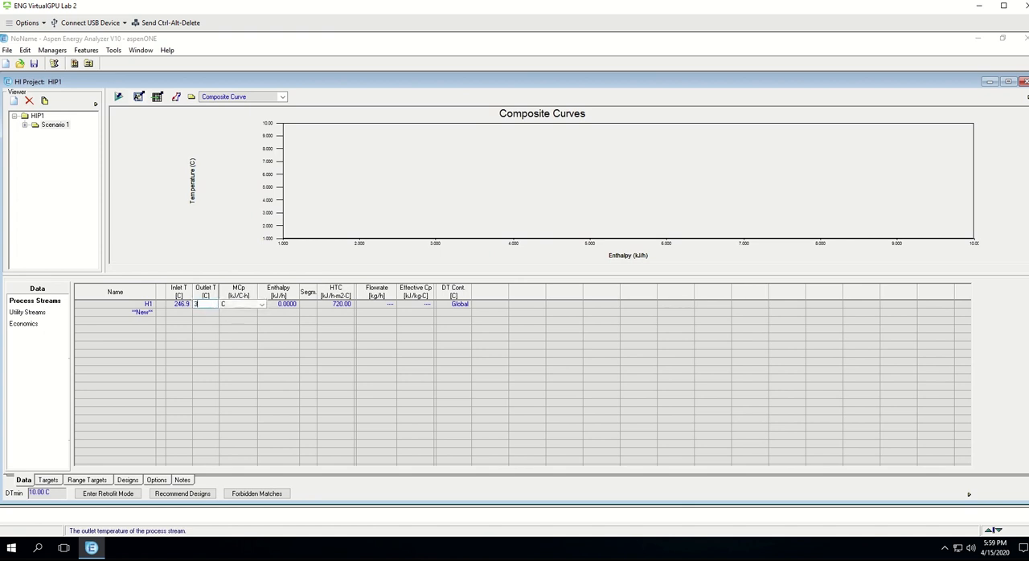
{"action": "left_click", "coordinate": [261, 304]}
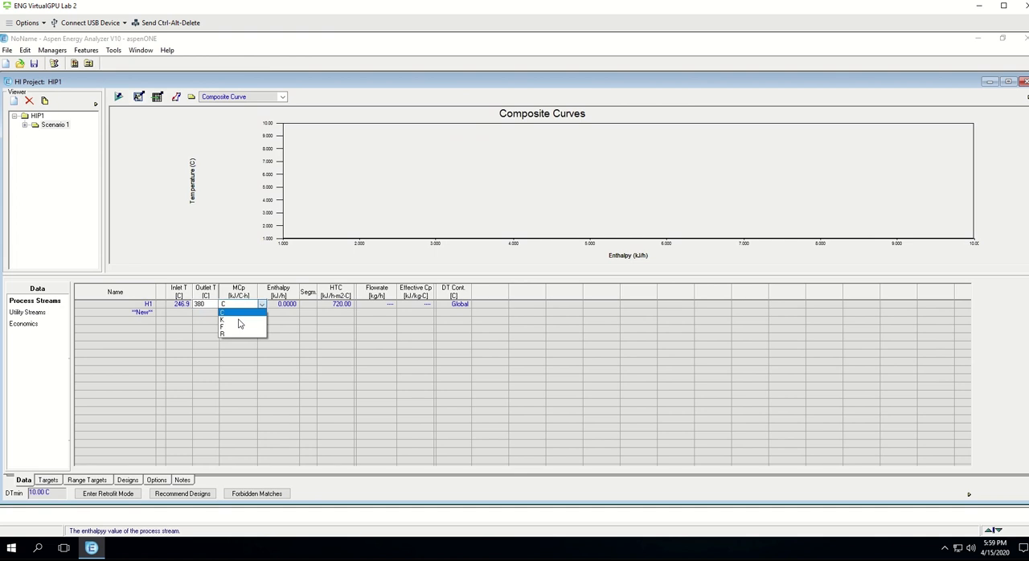
{"action": "left_click", "coordinate": [236, 320]}
Step: Set the MCp value of stream H1 to 200000 kJ/C-h
{"action": "left_click", "coordinate": [243, 306]}
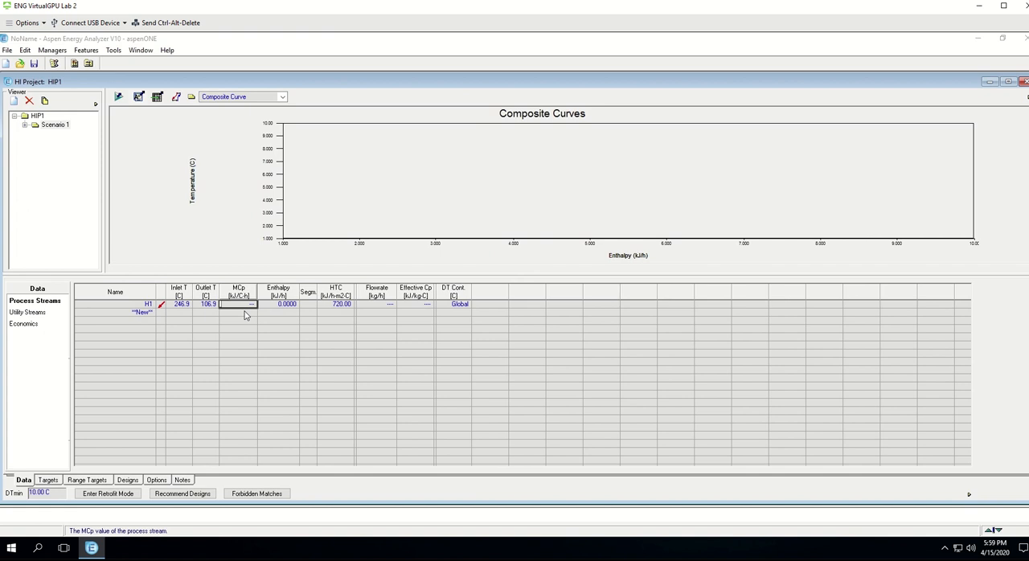
{"action": "type", "text": "200"}
{"action": "left_click", "coordinate": [302, 305]}
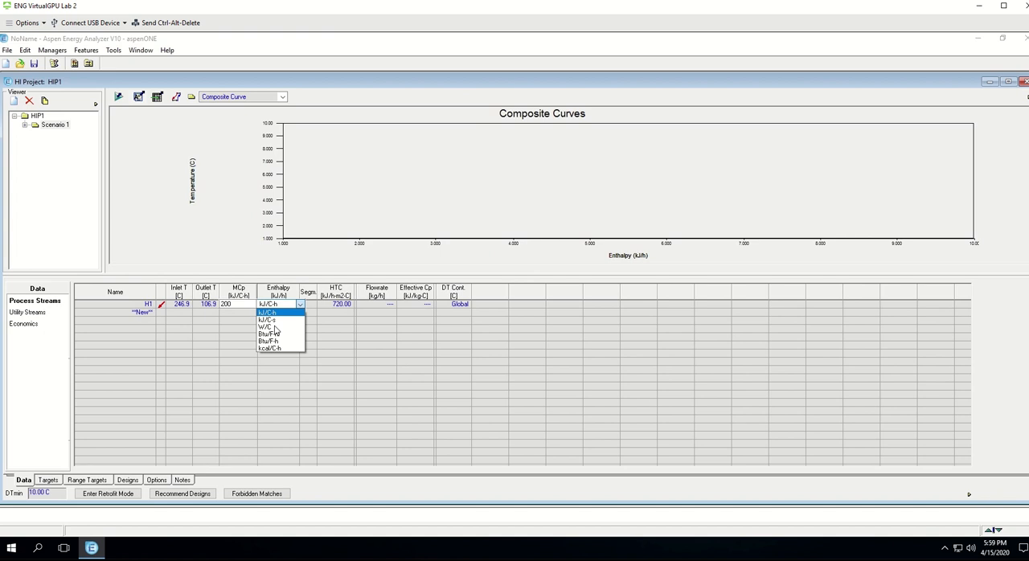
{"action": "left_click", "coordinate": [241, 303]}
{"action": "left_click", "coordinate": [240, 303]}
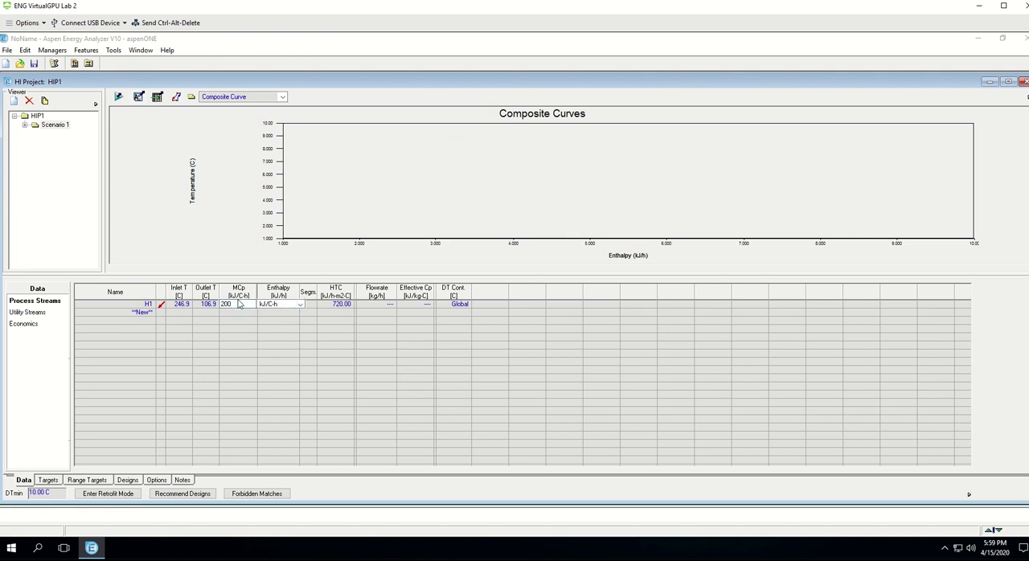
{"action": "type", "text": "000"}
{"action": "key", "text": "Tab"}
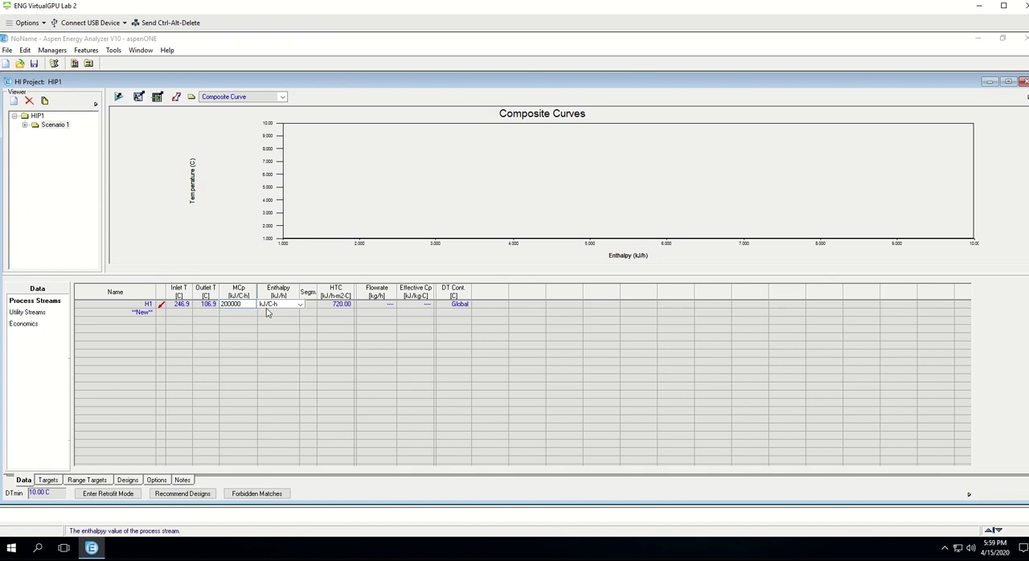
Step: Express the MCp value of stream H1 in W/C and choose DEFAULT from its HTC default values
{"action": "left_click", "coordinate": [301, 306]}
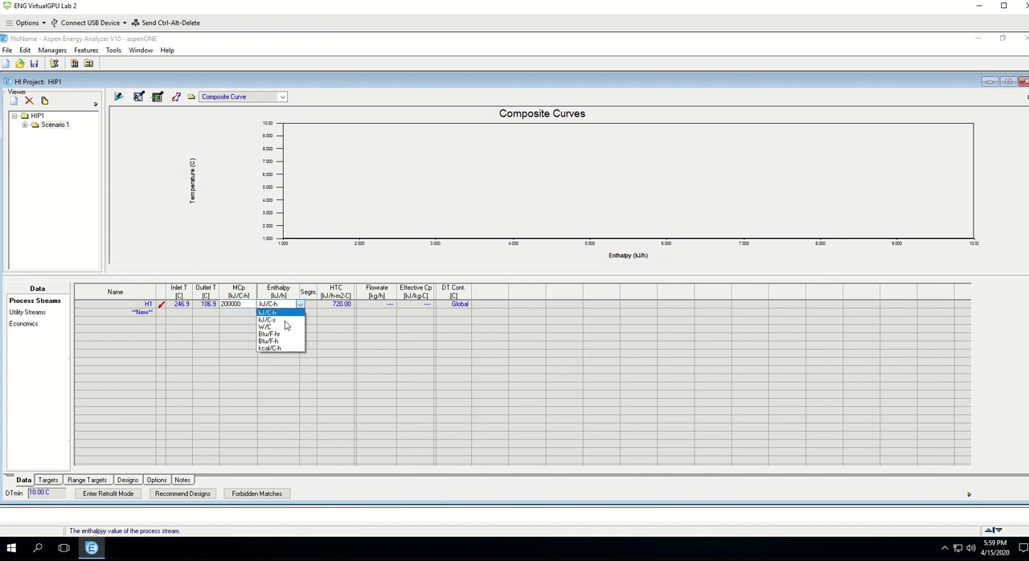
{"action": "left_click", "coordinate": [278, 331]}
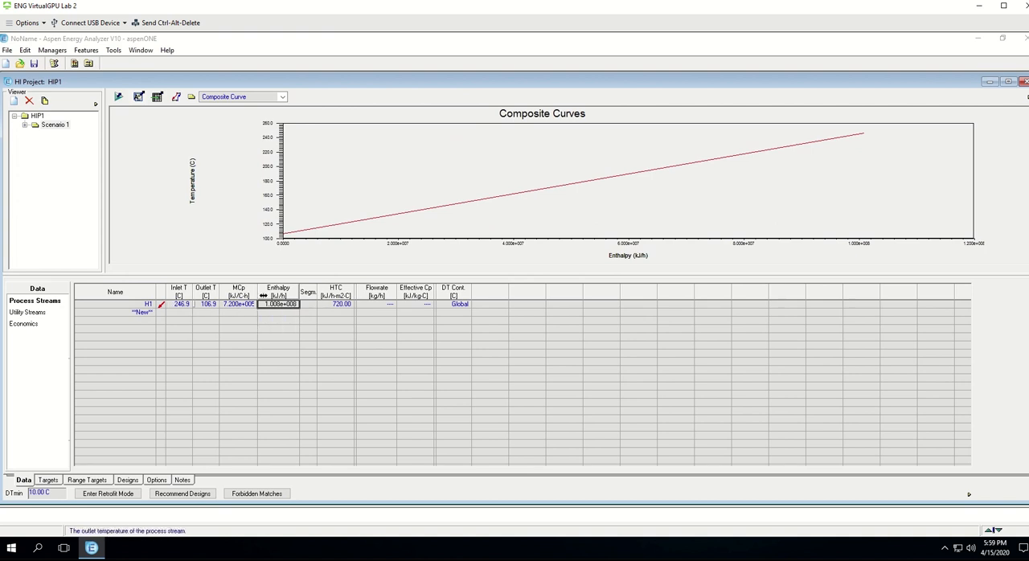
{"action": "left_click", "coordinate": [346, 306]}
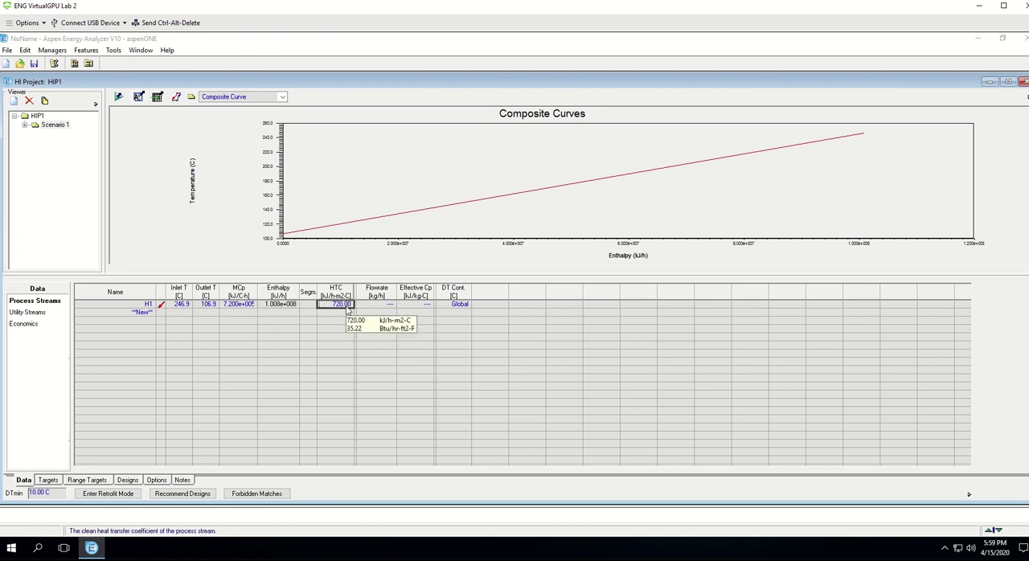
{"action": "double_click", "coordinate": [347, 308]}
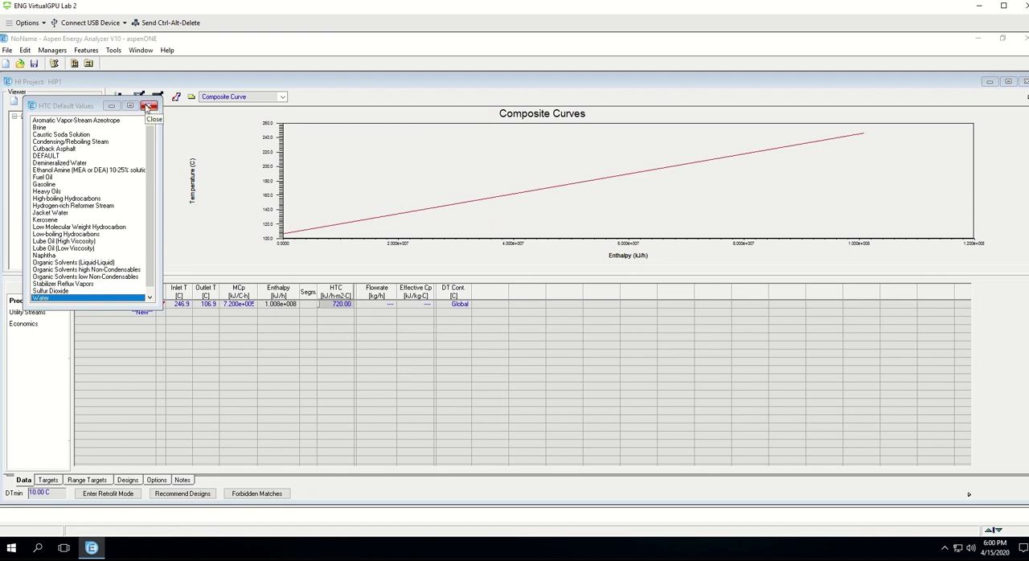
{"action": "left_click", "coordinate": [61, 156]}
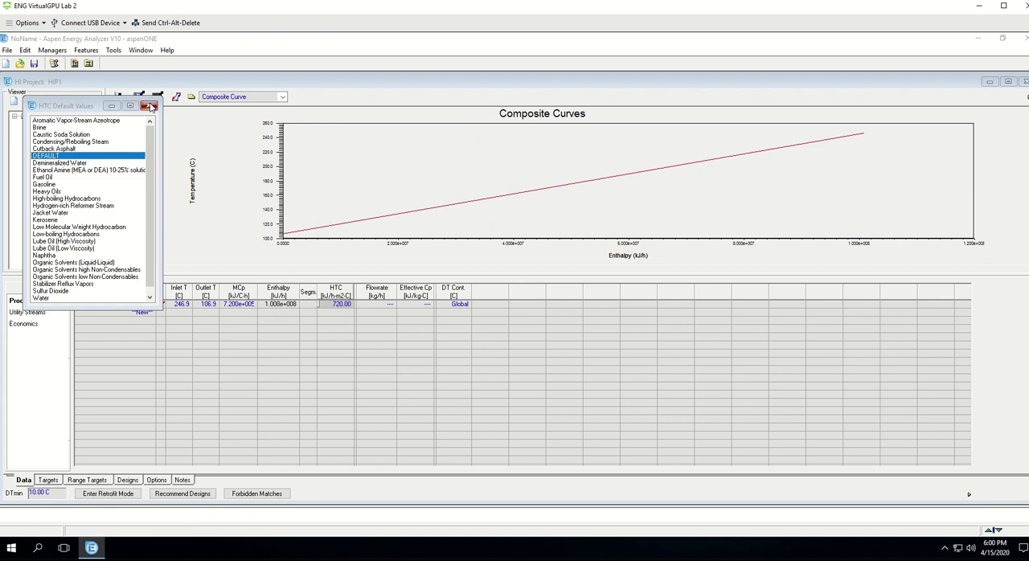
{"action": "left_click", "coordinate": [148, 105]}
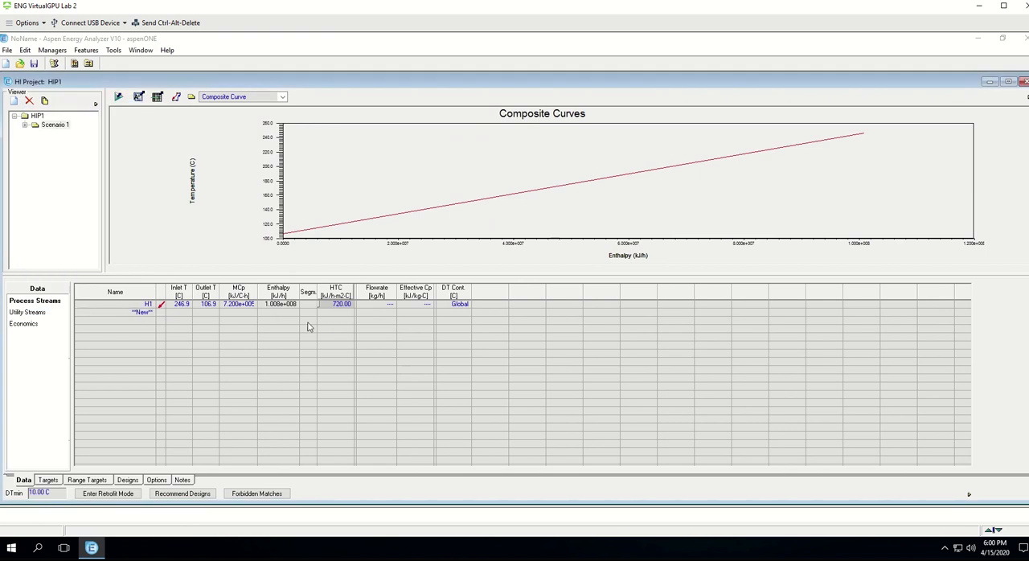
Step: Set the effective Cp of stream H1 to 1 kJ/kg-C
{"action": "left_click", "coordinate": [424, 308]}
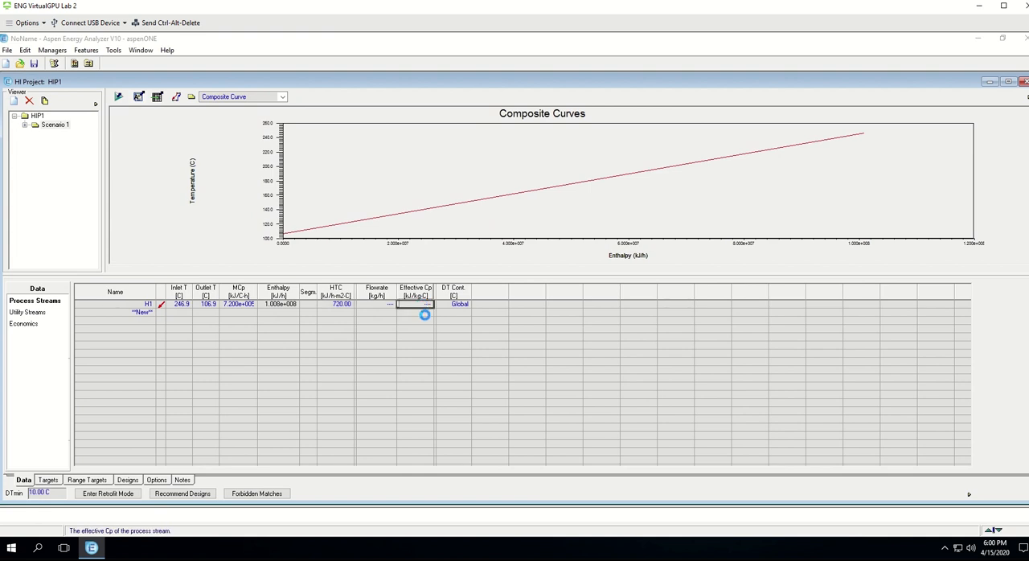
{"action": "type", "text": "1"}
{"action": "key", "text": "Return"}
Step: Add a process stream named H2 with an inlet temperature of 490 K
{"action": "left_click", "coordinate": [141, 317]}
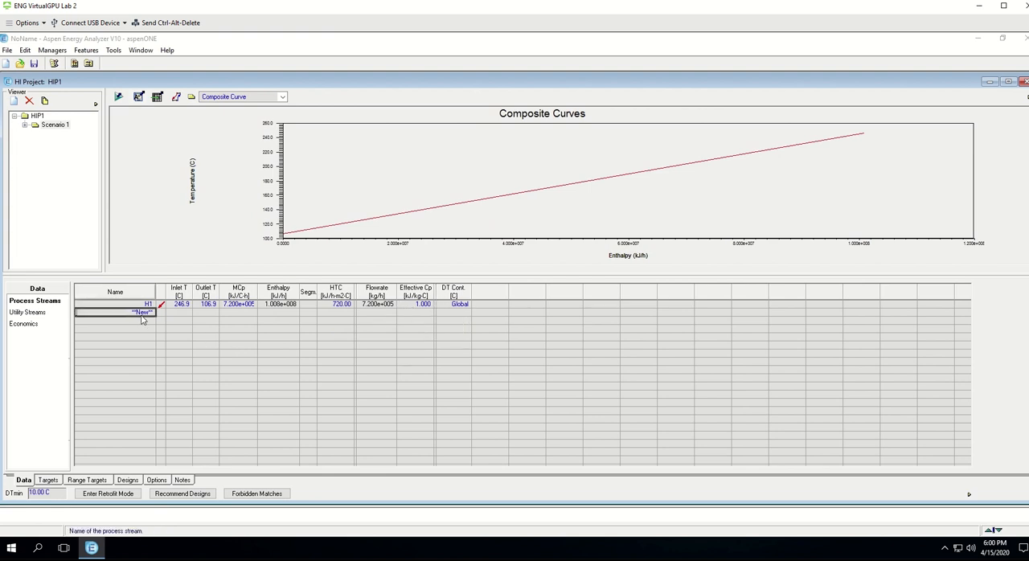
{"action": "type", "text": "H2"}
{"action": "left_click", "coordinate": [187, 313]}
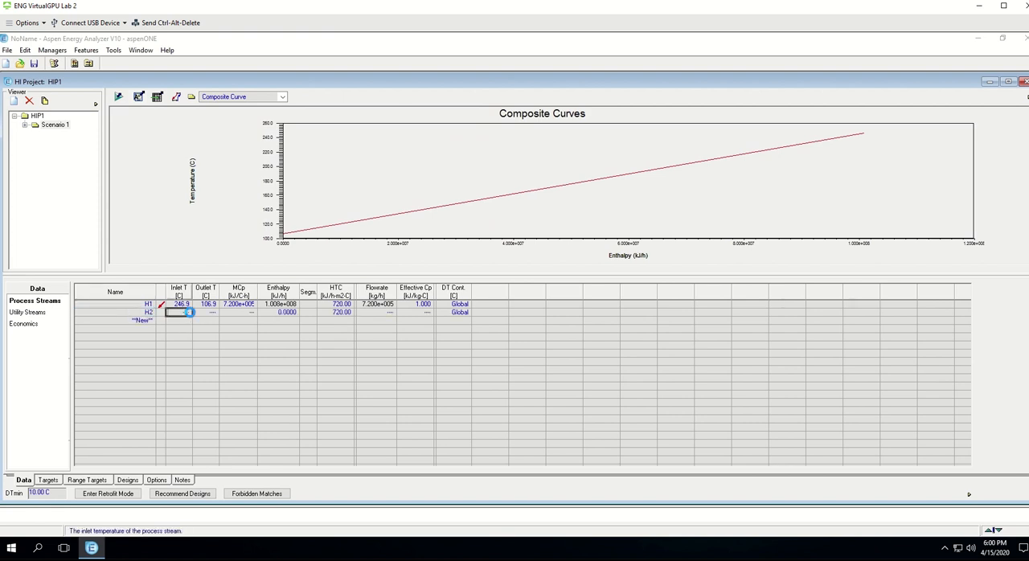
{"action": "type", "text": "430"}
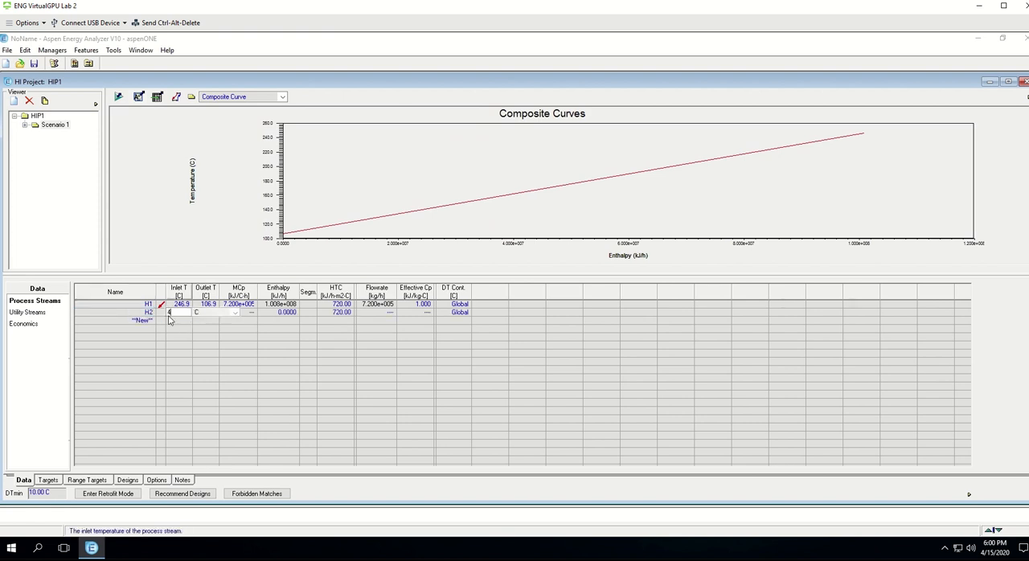
{"action": "left_click", "coordinate": [235, 313]}
{"action": "left_click", "coordinate": [216, 328]}
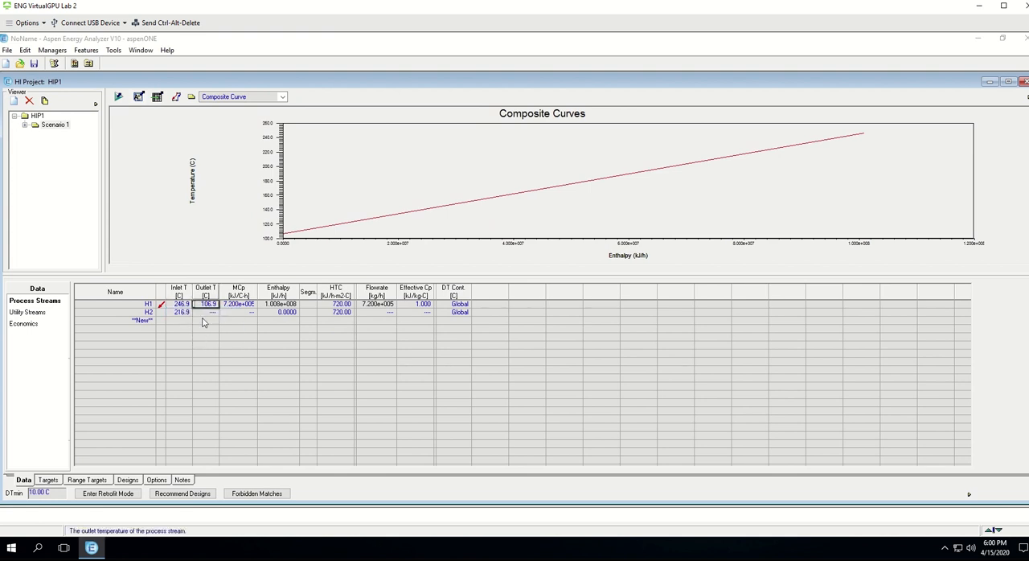
{"action": "type", "text": "460"}
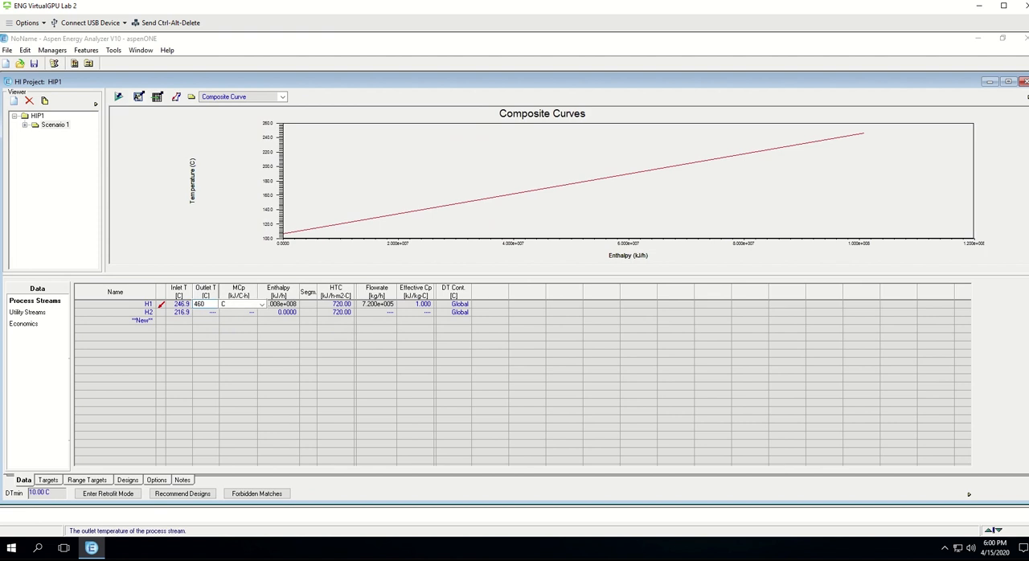
{"action": "left_click", "coordinate": [202, 313]}
{"action": "left_click", "coordinate": [586, 334]}
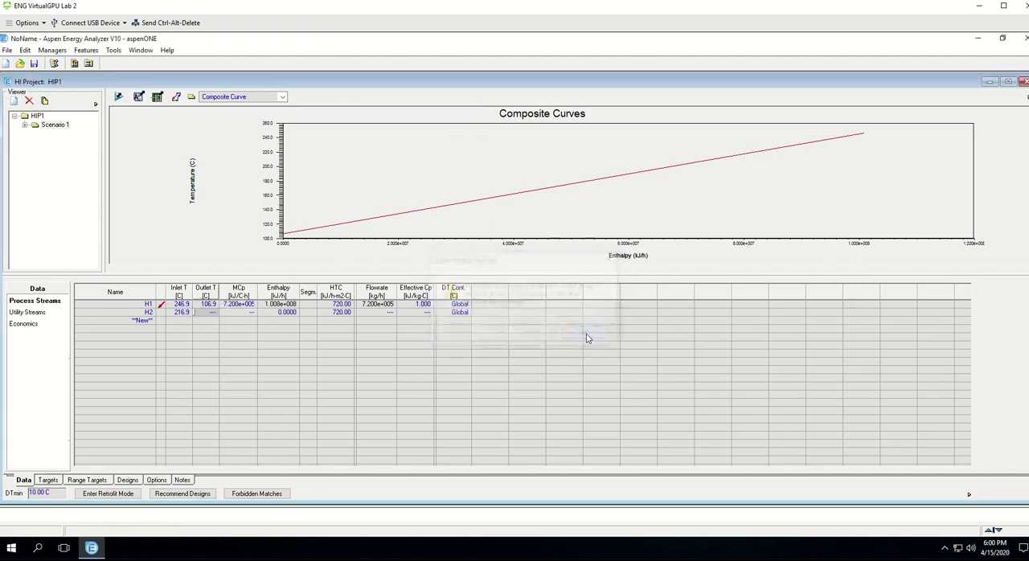
Step: Re-enter the outlet temperature of stream H1 as 380 K
{"action": "left_click", "coordinate": [206, 305]}
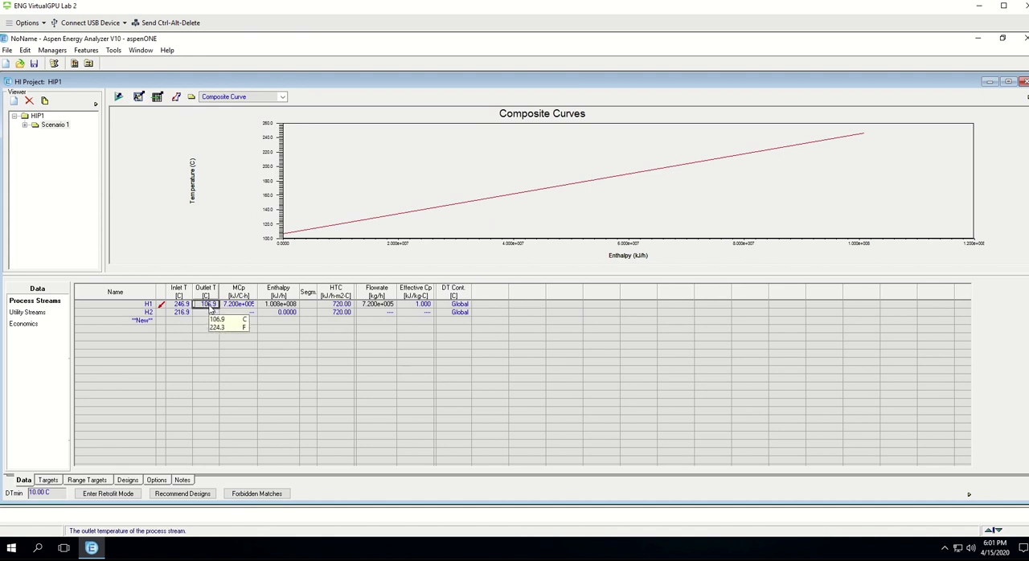
{"action": "type", "text": "380"}
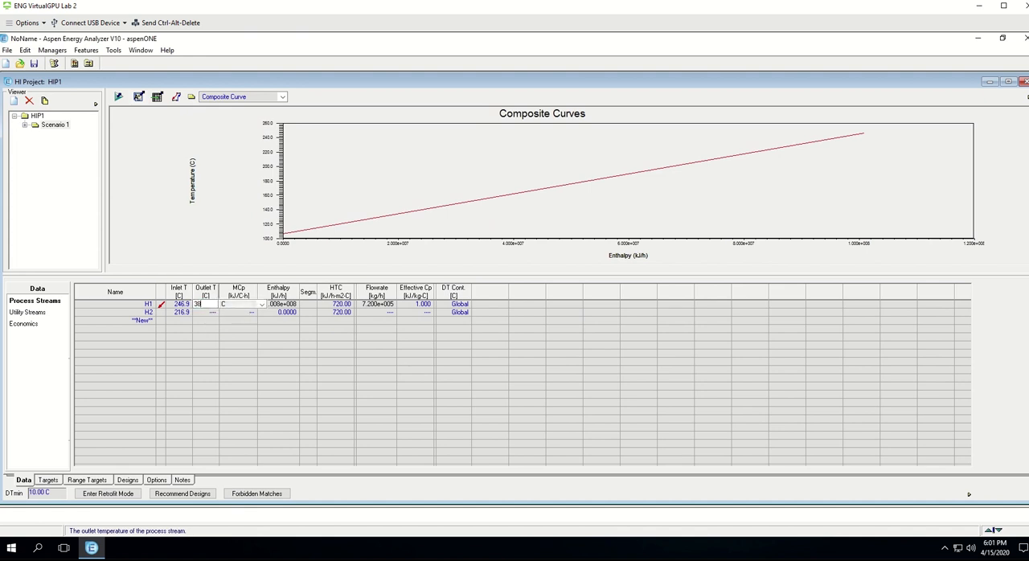
{"action": "left_click", "coordinate": [262, 304]}
{"action": "left_click", "coordinate": [241, 319]}
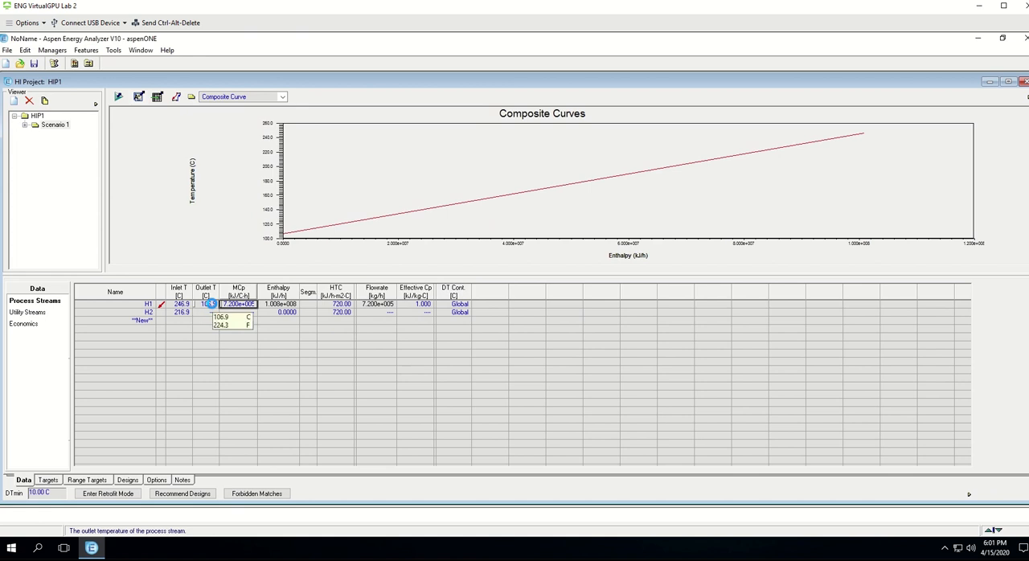
{"action": "left_click", "coordinate": [211, 307]}
{"action": "type", "text": "380"}
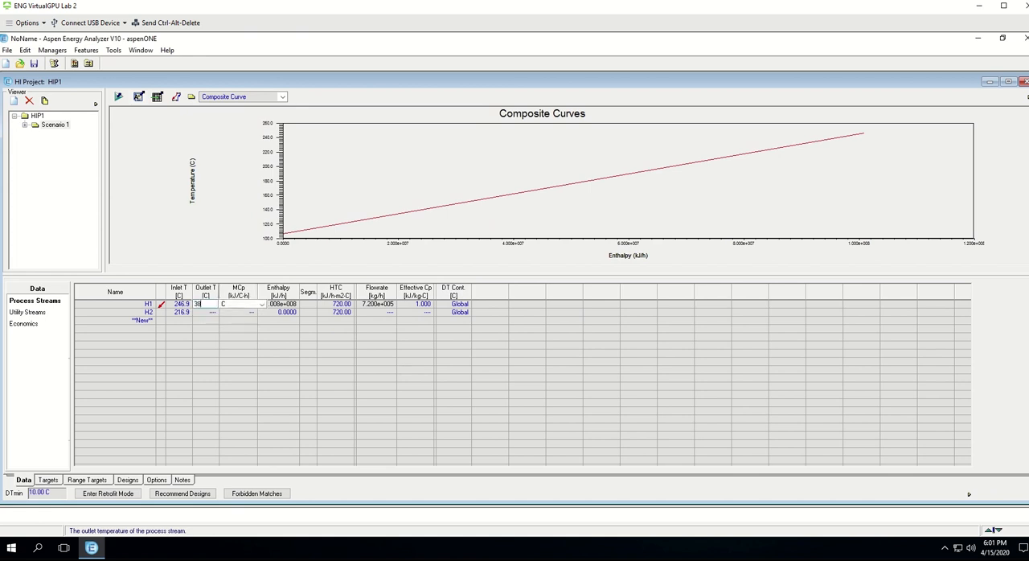
{"action": "left_click", "coordinate": [262, 305]}
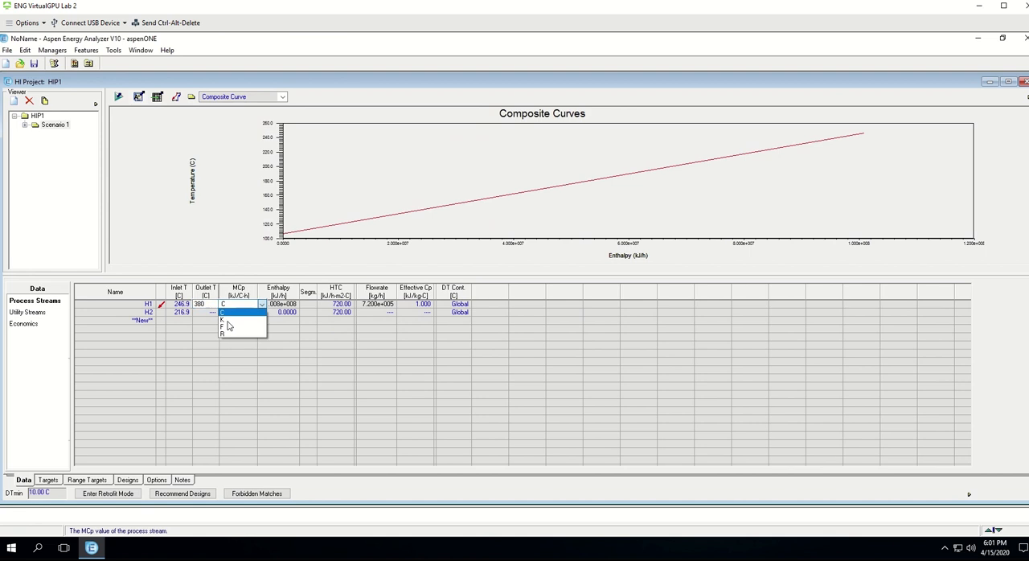
{"action": "left_click", "coordinate": [227, 320]}
Step: Set the outlet temperature of stream H2 to 460 K
{"action": "left_click", "coordinate": [201, 313]}
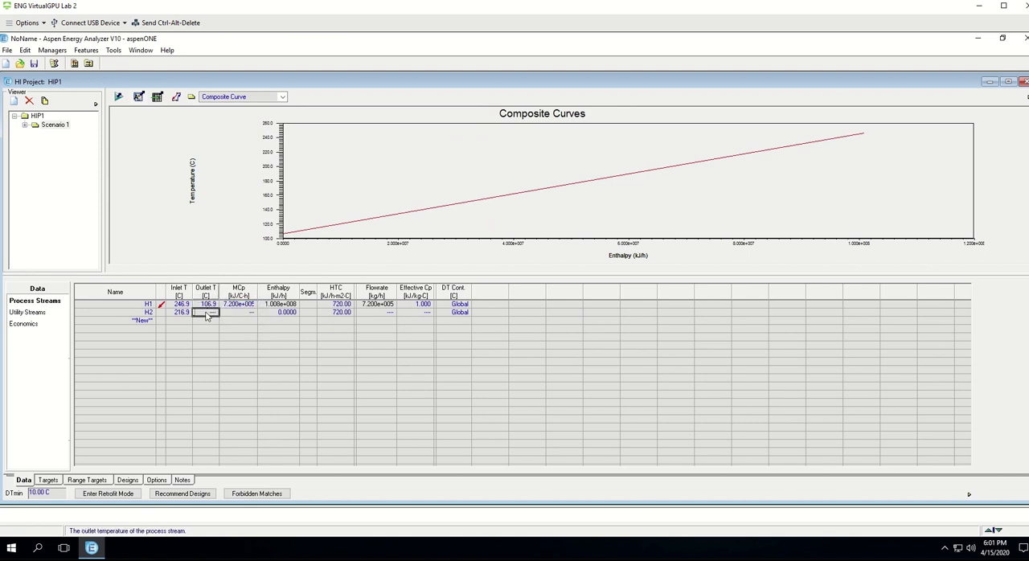
{"action": "type", "text": "460"}
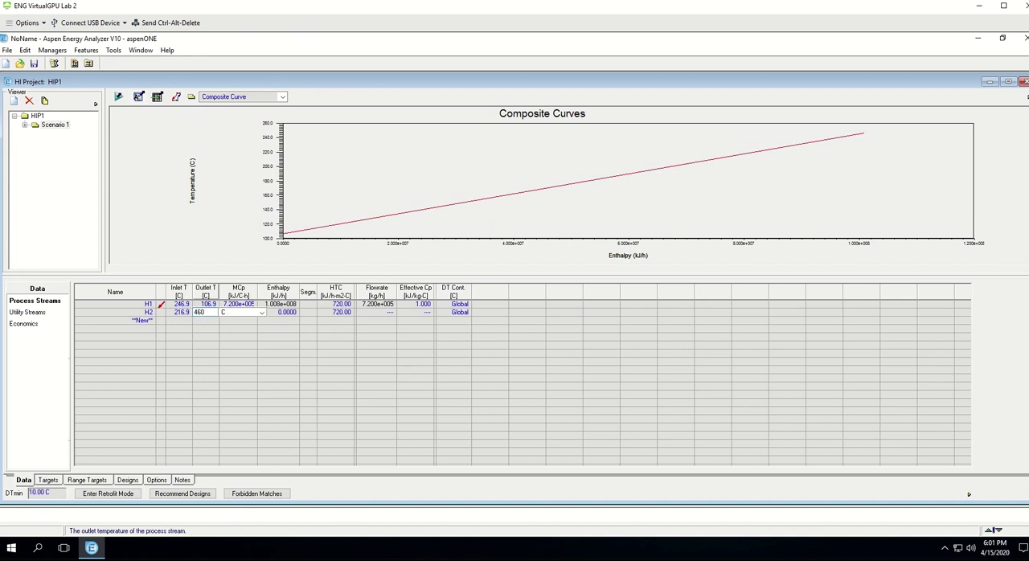
{"action": "left_click", "coordinate": [261, 313]}
{"action": "left_click", "coordinate": [244, 328]}
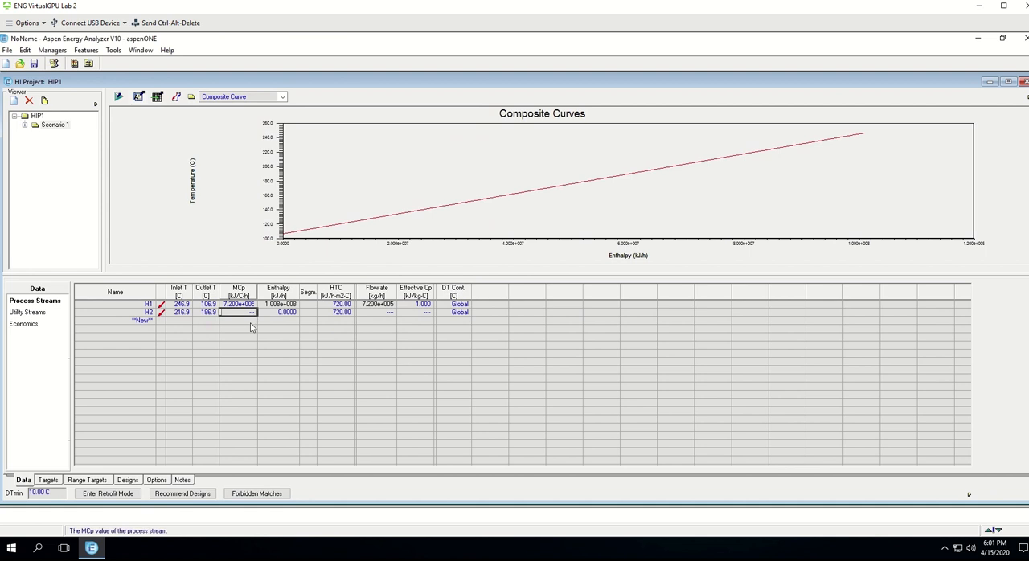
Step: Set the MCp value of stream H2 to 300000 W/C
{"action": "type", "text": "300000"}
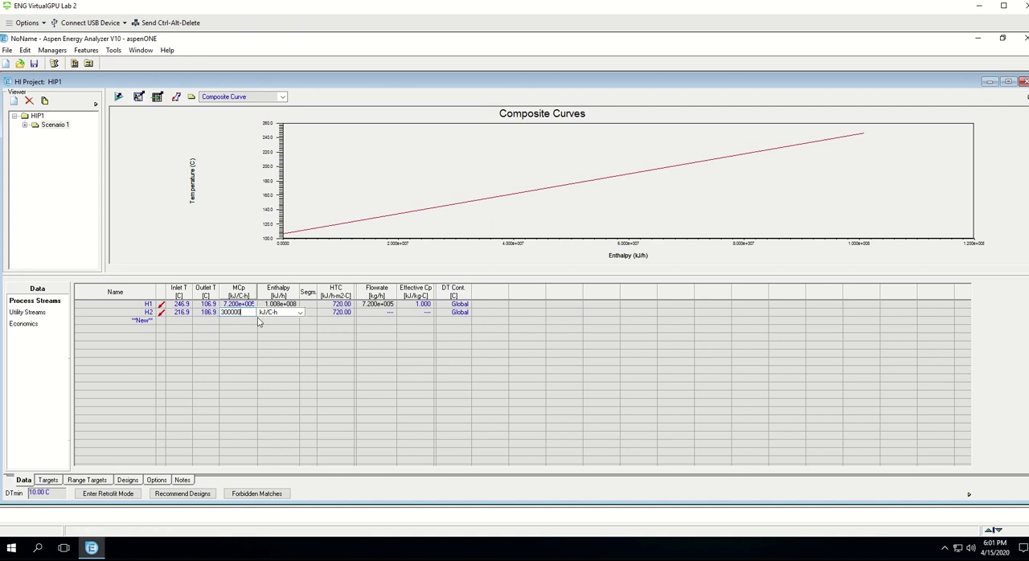
{"action": "left_click", "coordinate": [302, 314]}
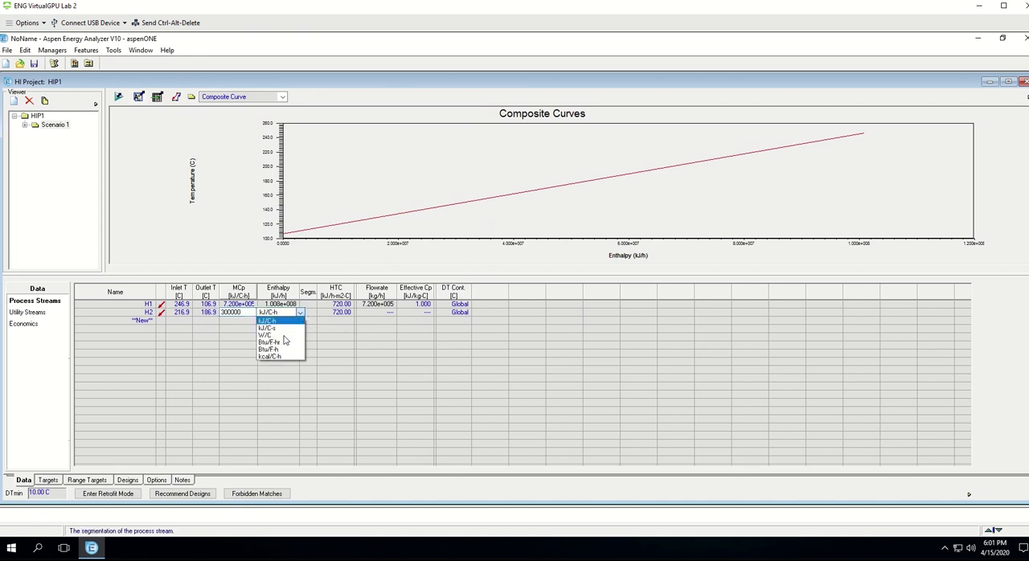
{"action": "left_click", "coordinate": [282, 335]}
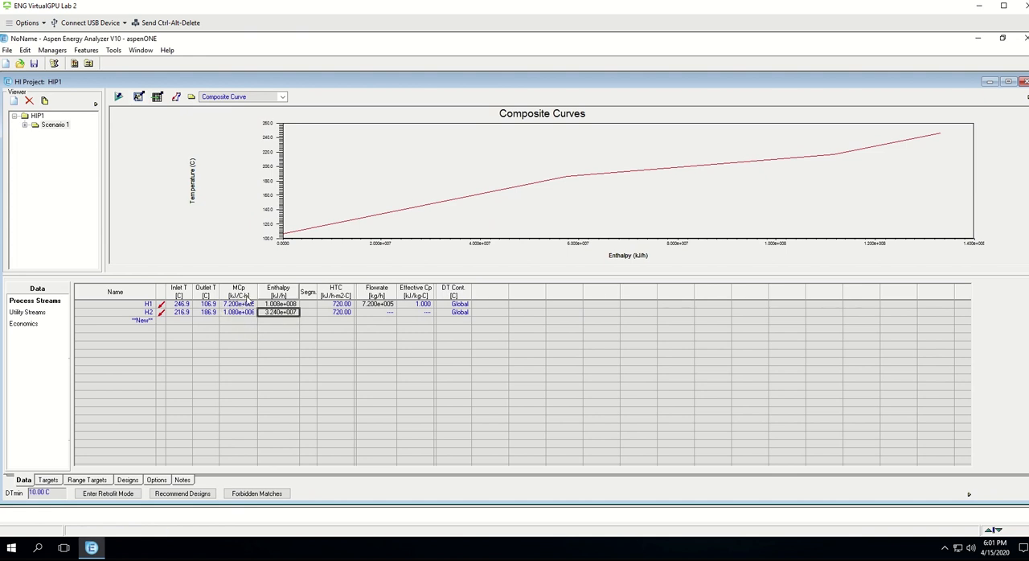
Step: Set the effective Cp of stream H2 to 1 kJ/kg-C
{"action": "mouse_move", "coordinate": [244, 306]}
{"action": "left_click", "coordinate": [417, 314]}
{"action": "type", "text": "1"}
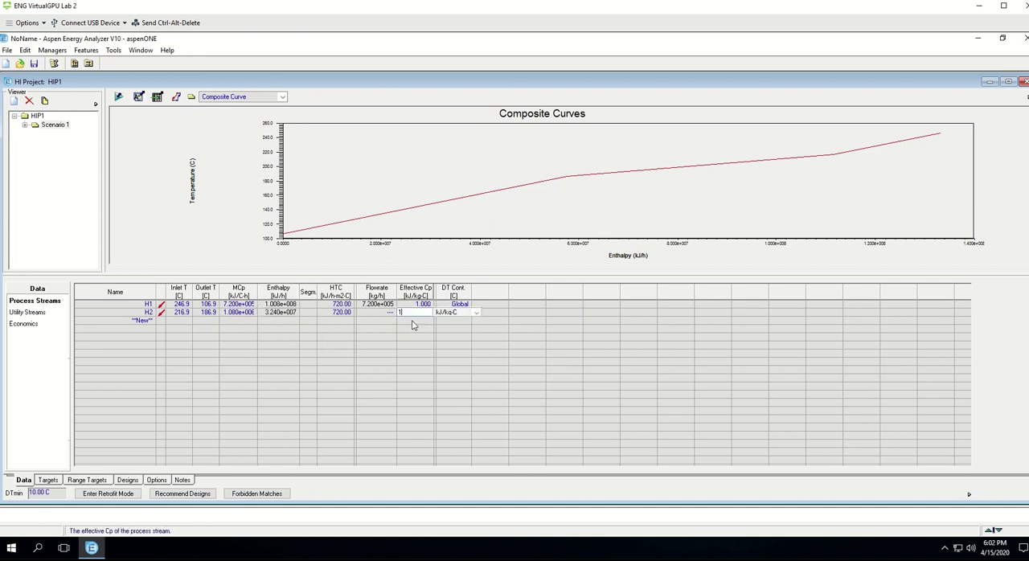
{"action": "key", "text": "Return"}
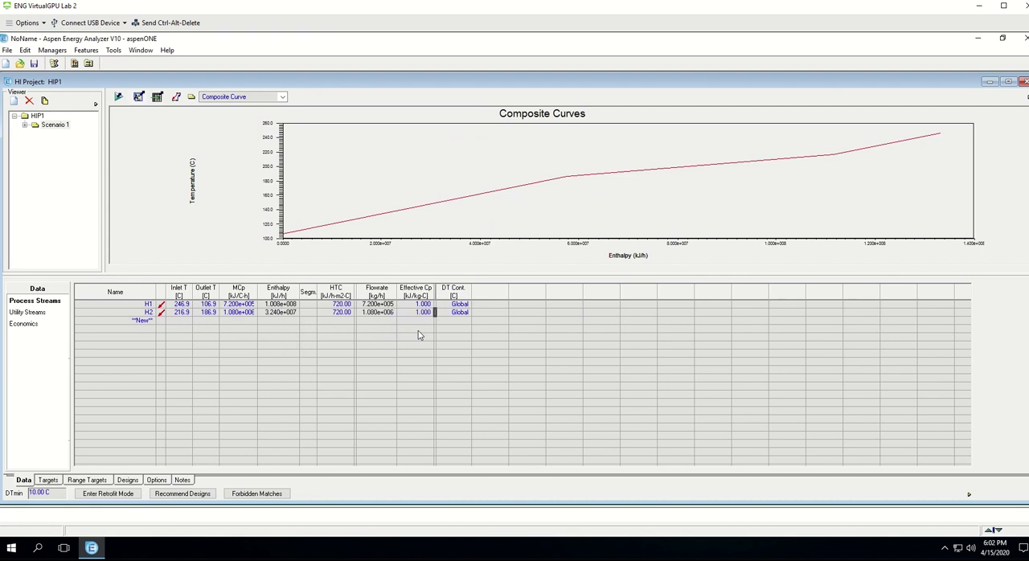
Step: Add a process stream named C1 with an inlet temperature of 450 K
{"action": "left_click", "coordinate": [140, 321]}
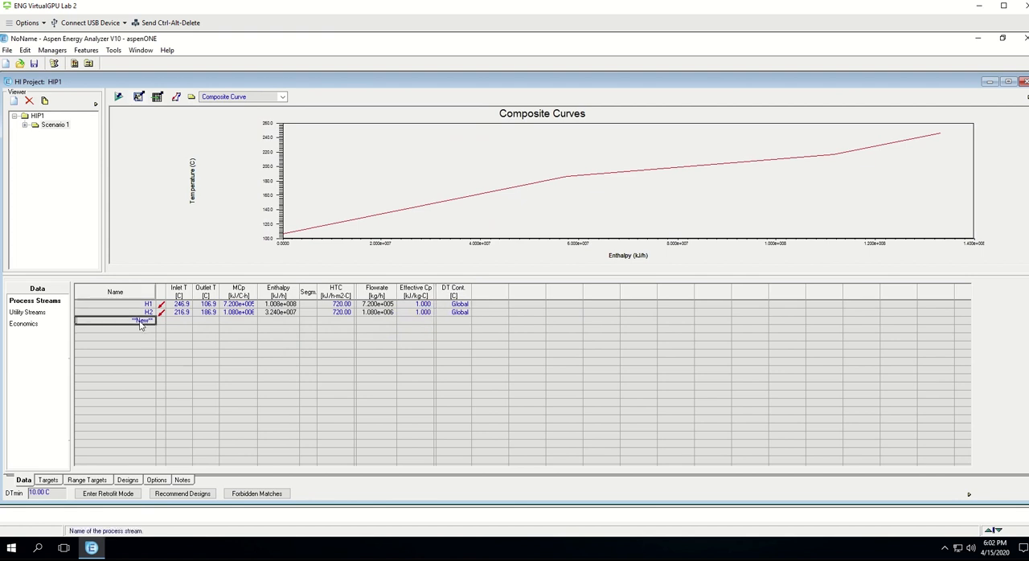
{"action": "type", "text": "C1"}
{"action": "key", "text": "Return"}
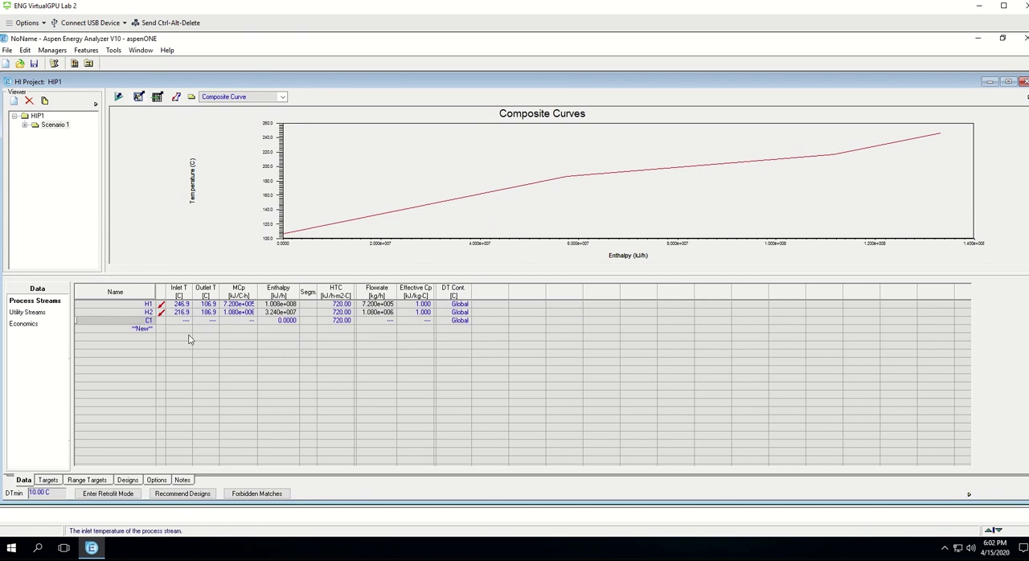
{"action": "left_click", "coordinate": [176, 322]}
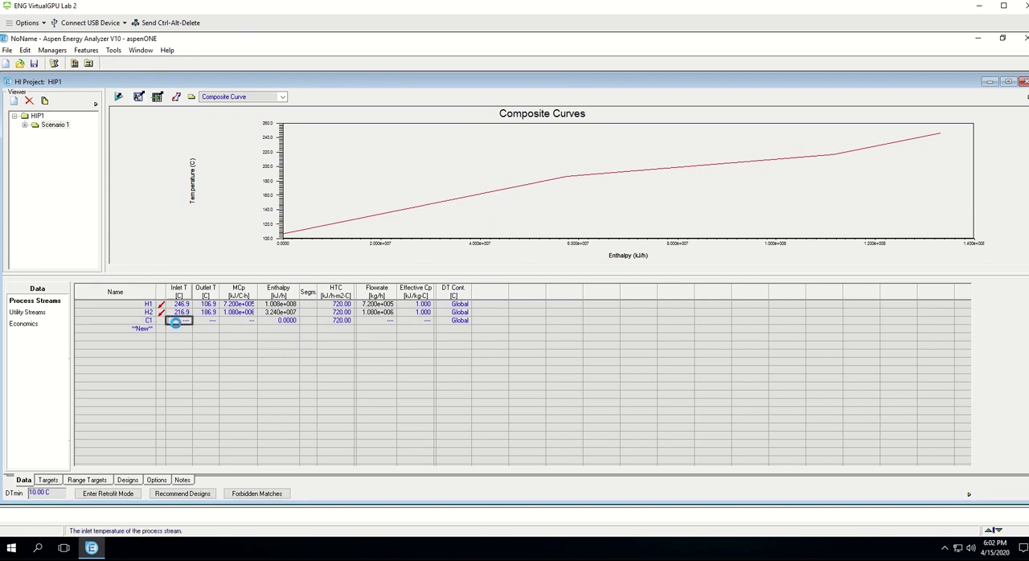
{"action": "type", "text": "45"}
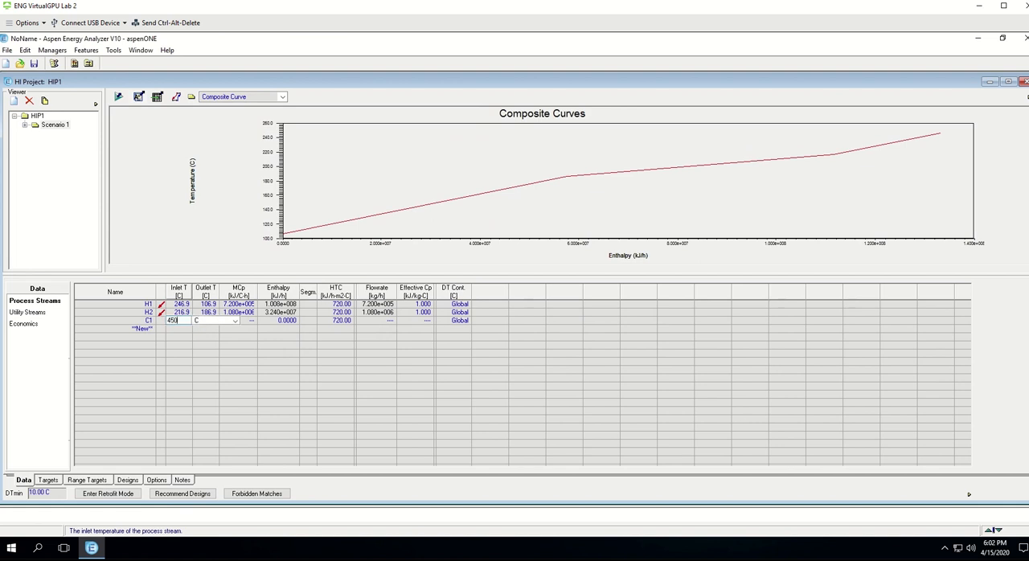
{"action": "type", "text": "0"}
{"action": "left_click", "coordinate": [235, 322]}
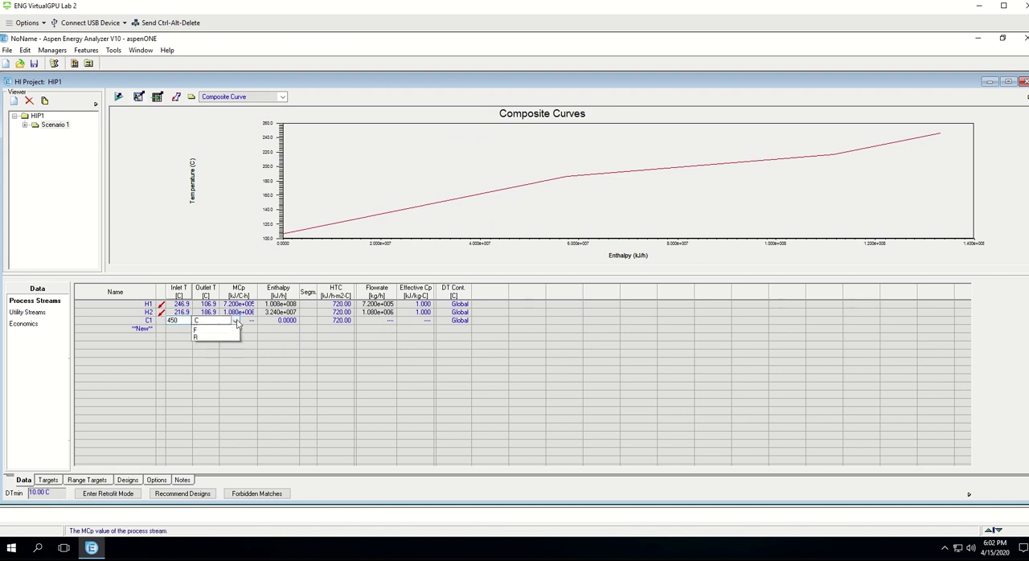
{"action": "left_click", "coordinate": [219, 336]}
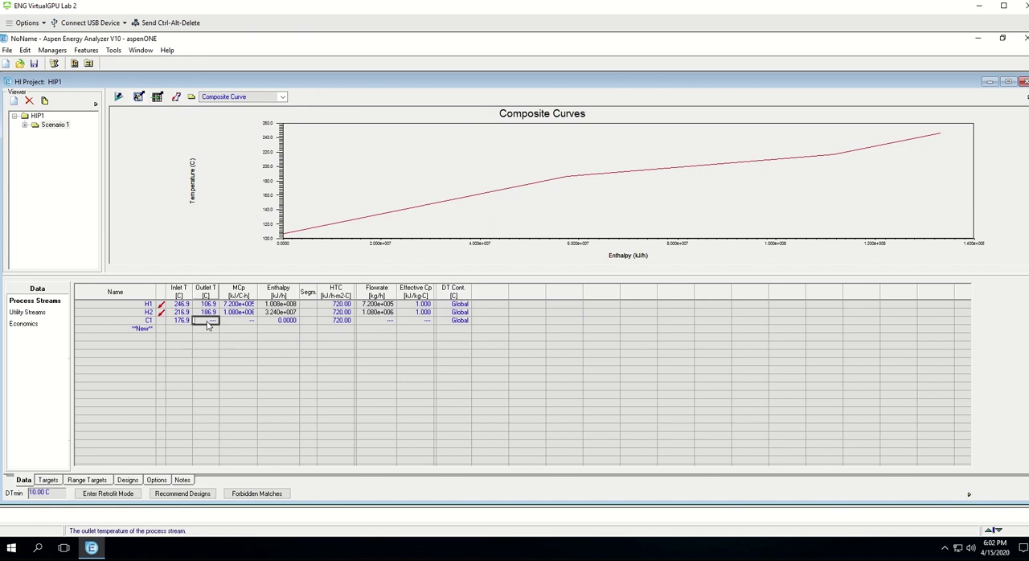
Step: Set the outlet temperature of stream C1 to 510 K
{"action": "type", "text": "510"}
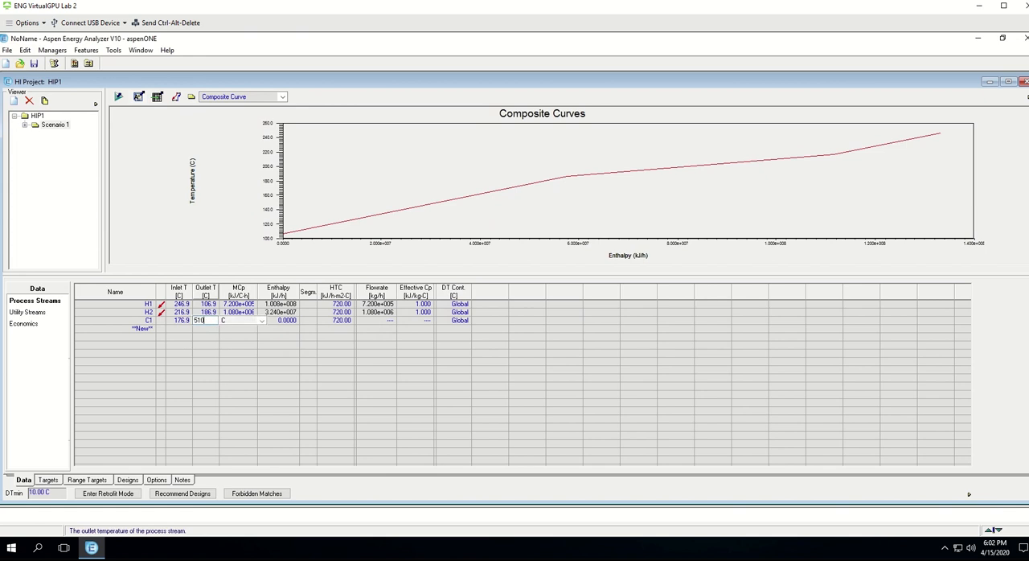
{"action": "left_click", "coordinate": [261, 321]}
{"action": "left_click", "coordinate": [235, 336]}
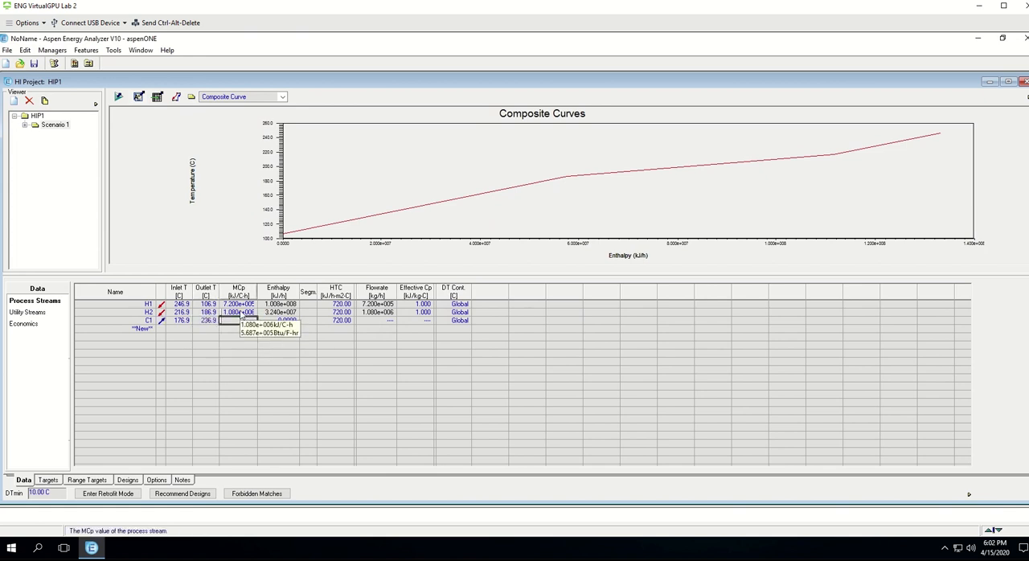
Step: Set the MCp value of stream C1 to 600000 W/C and its effective Cp to 1 kJ/kg-C
{"action": "type", "text": "600000"}
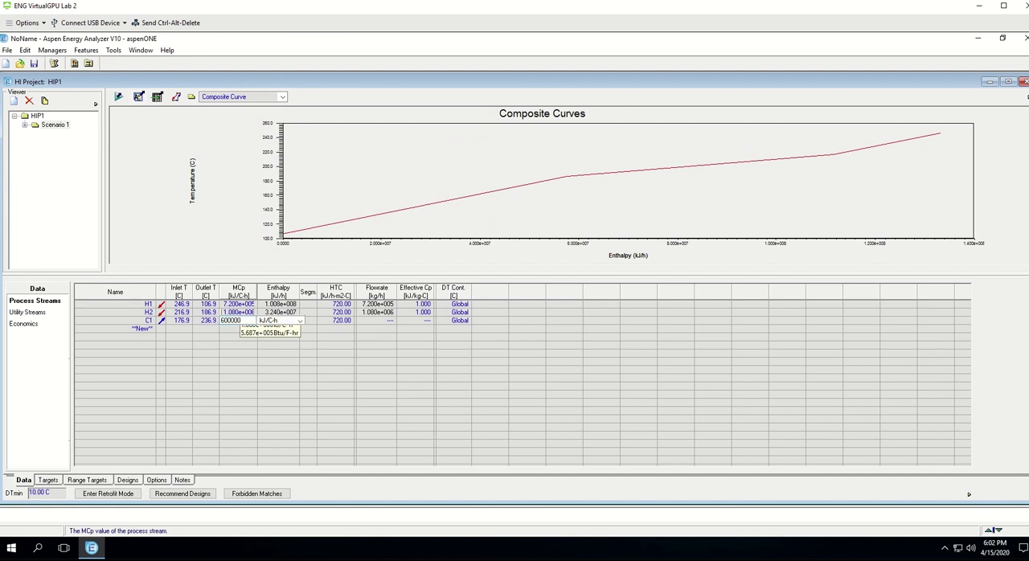
{"action": "left_click", "coordinate": [291, 321]}
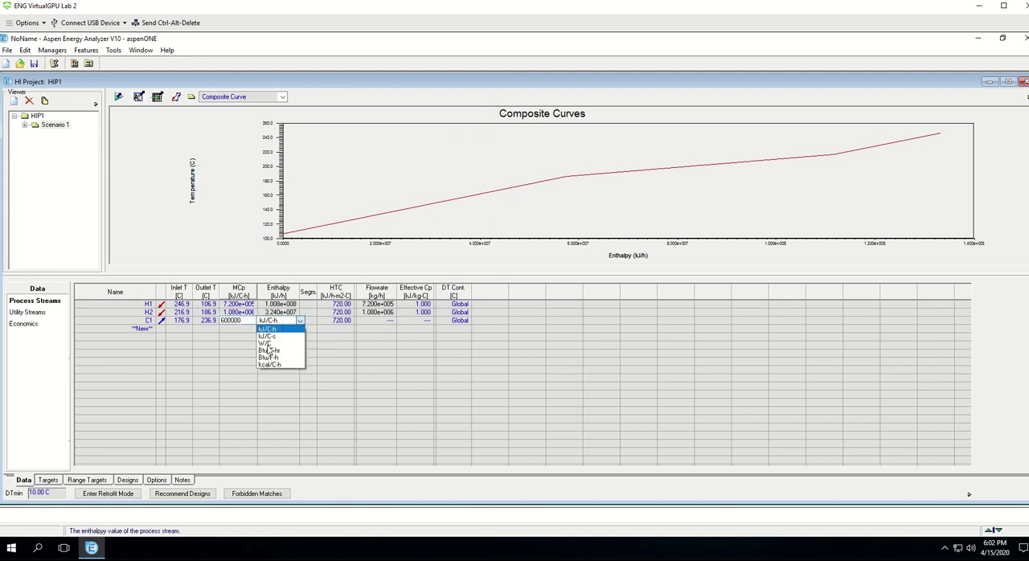
{"action": "left_click", "coordinate": [266, 344]}
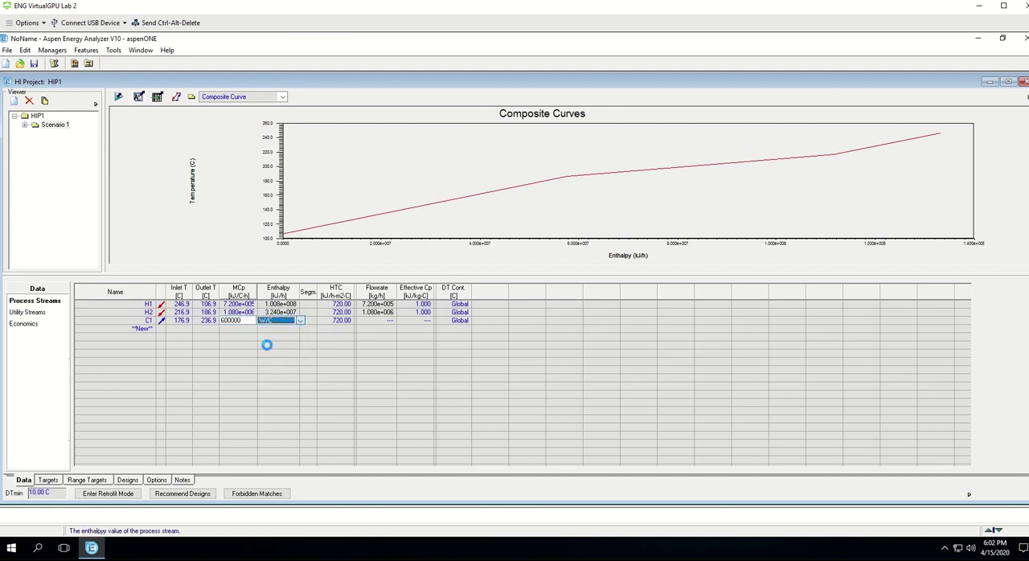
{"action": "left_click", "coordinate": [409, 324]}
{"action": "type", "text": "1"}
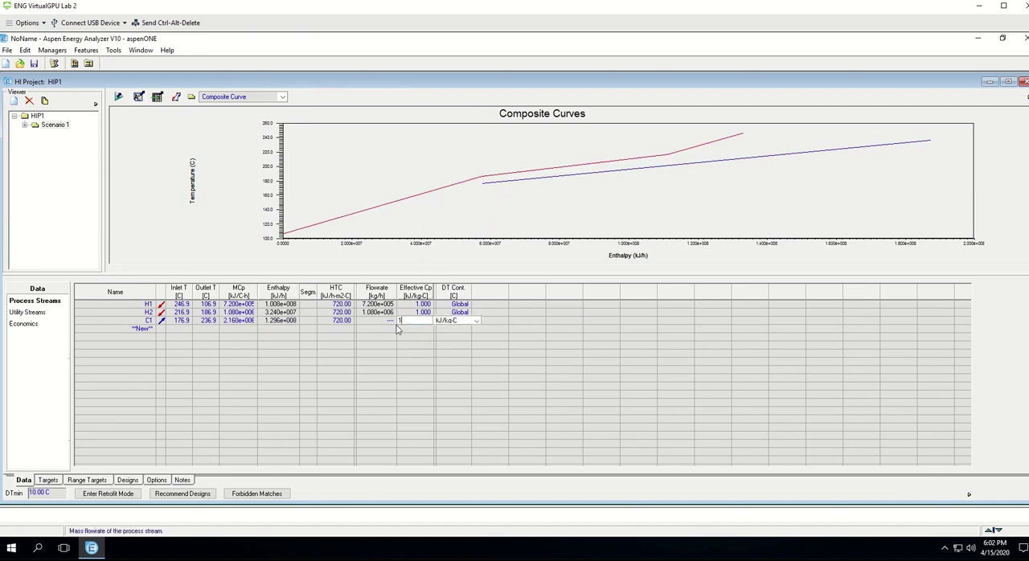
{"action": "key", "text": "Return"}
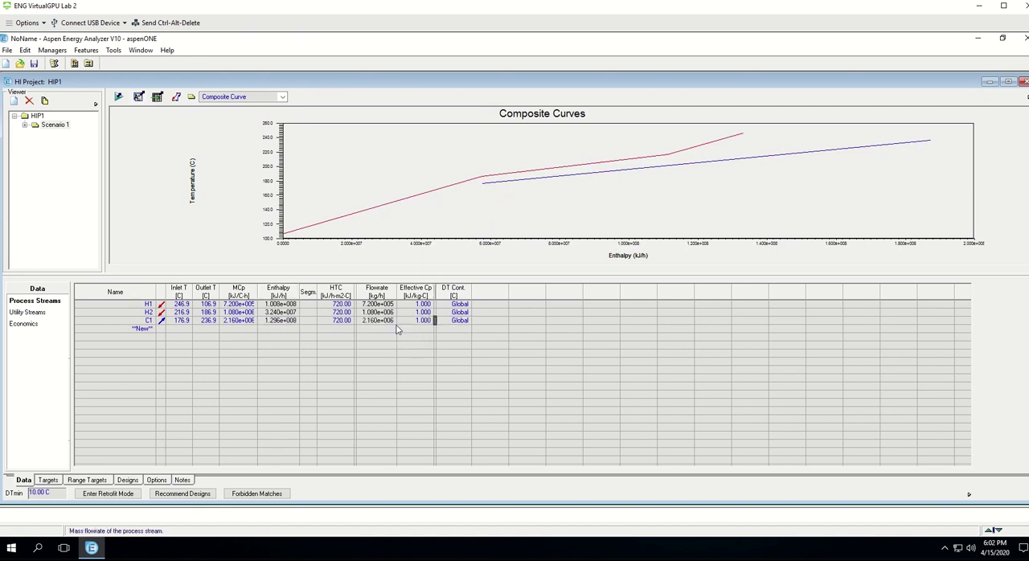
Step: Add a process stream named C2 with an inlet temperature of 300 K
{"action": "left_click", "coordinate": [145, 330]}
{"action": "type", "text": "C2"}
{"action": "left_click", "coordinate": [180, 330]}
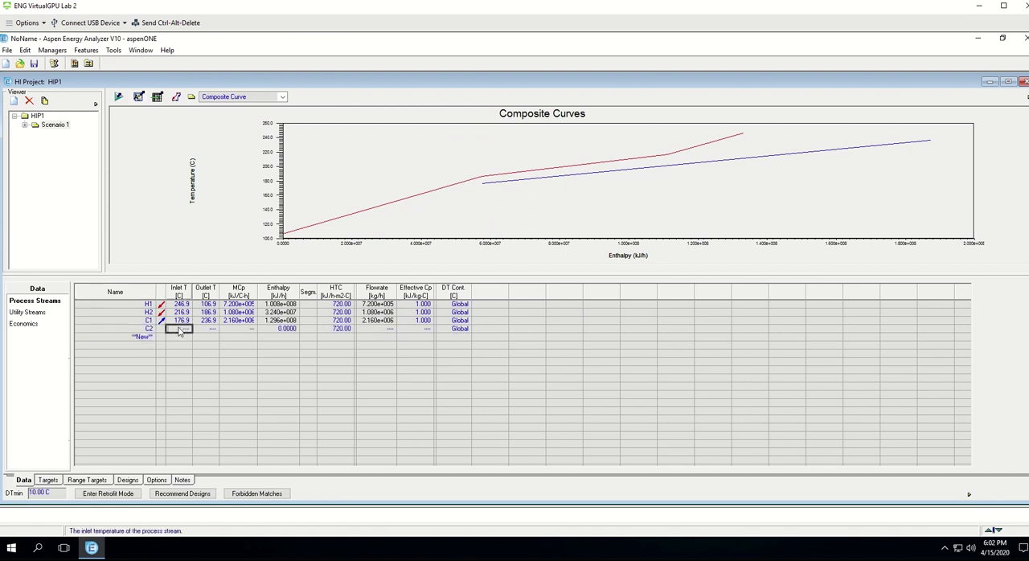
{"action": "type", "text": "300"}
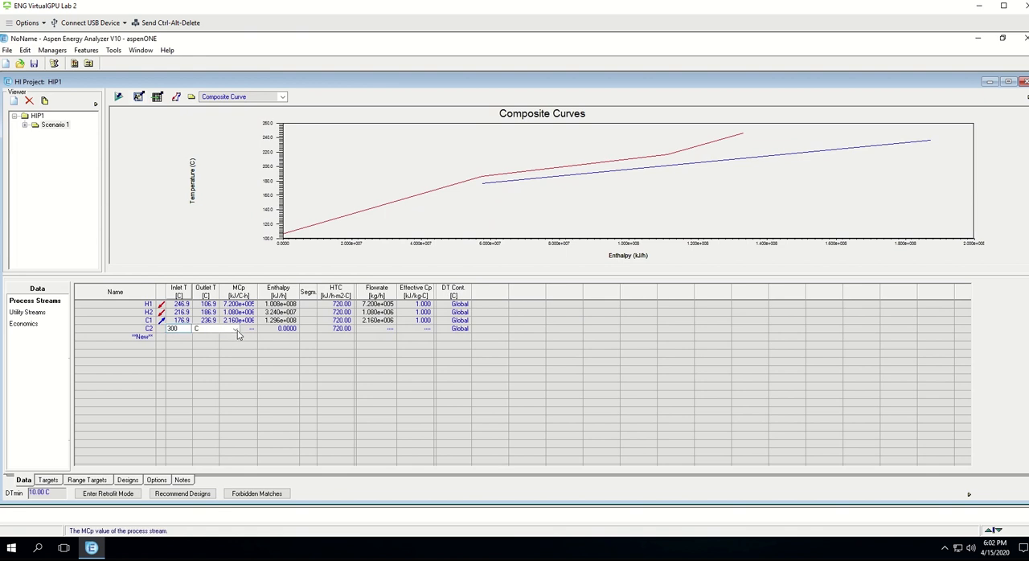
{"action": "left_click", "coordinate": [235, 328]}
{"action": "left_click", "coordinate": [217, 347]}
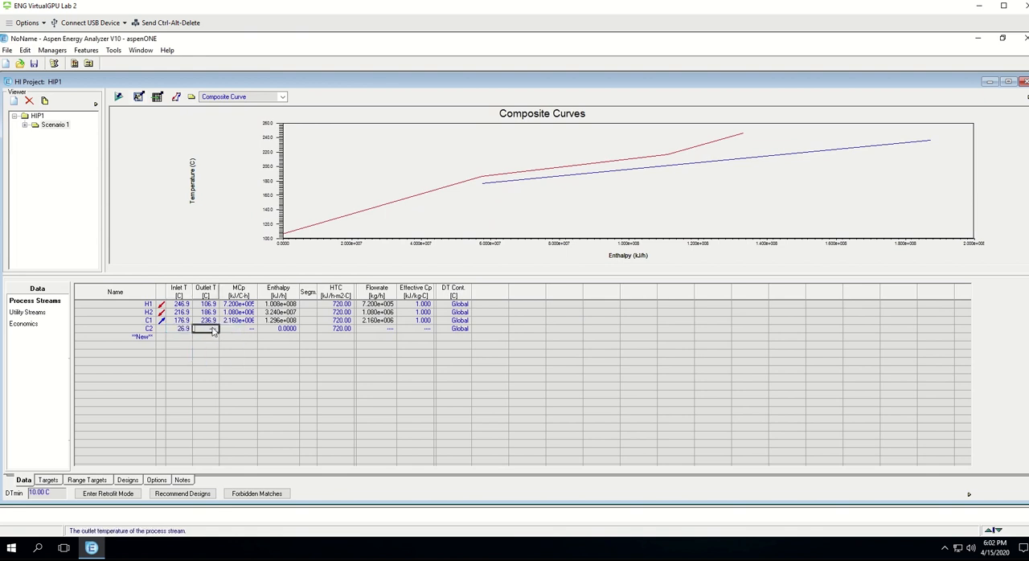
Step: Set the outlet temperature of stream C2 to 350 K
{"action": "type", "text": "35"}
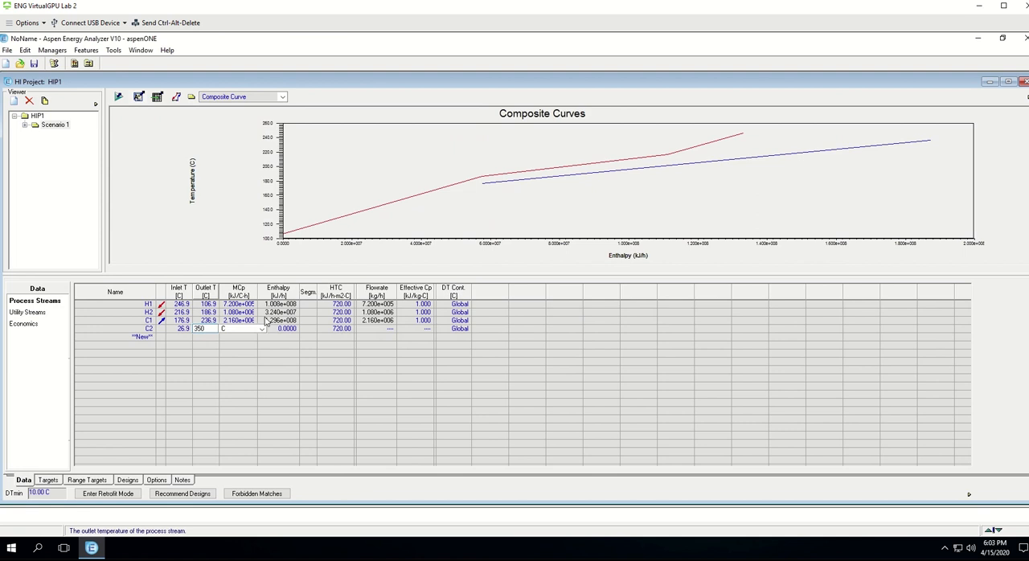
{"action": "type", "text": "0"}
{"action": "left_click", "coordinate": [261, 328]}
{"action": "left_click", "coordinate": [234, 351]}
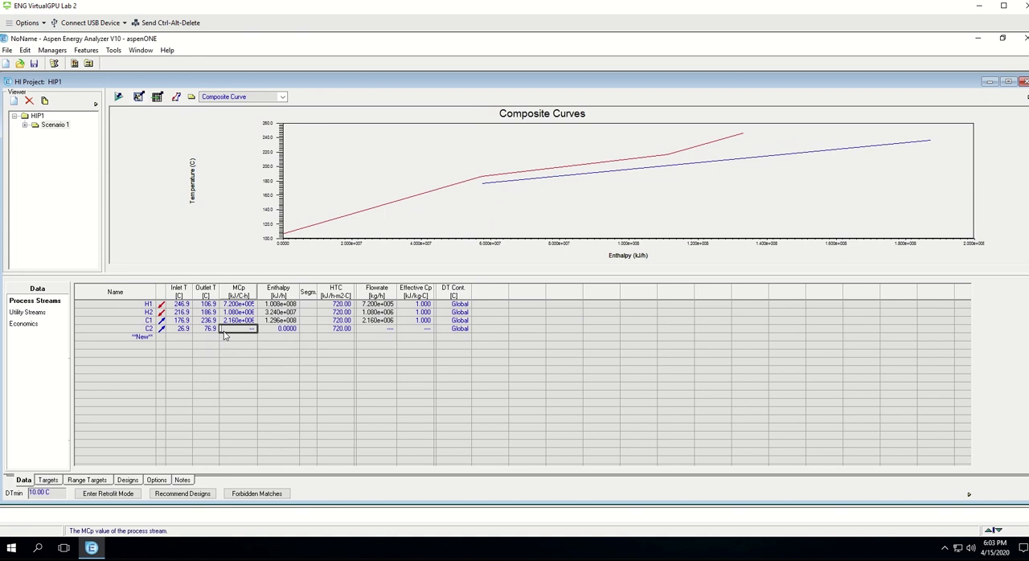
Step: Set the MCp value of stream C2 to 100000 W/C and its effective Cp to 1 kJ/kg-C
{"action": "type", "text": "100000"}
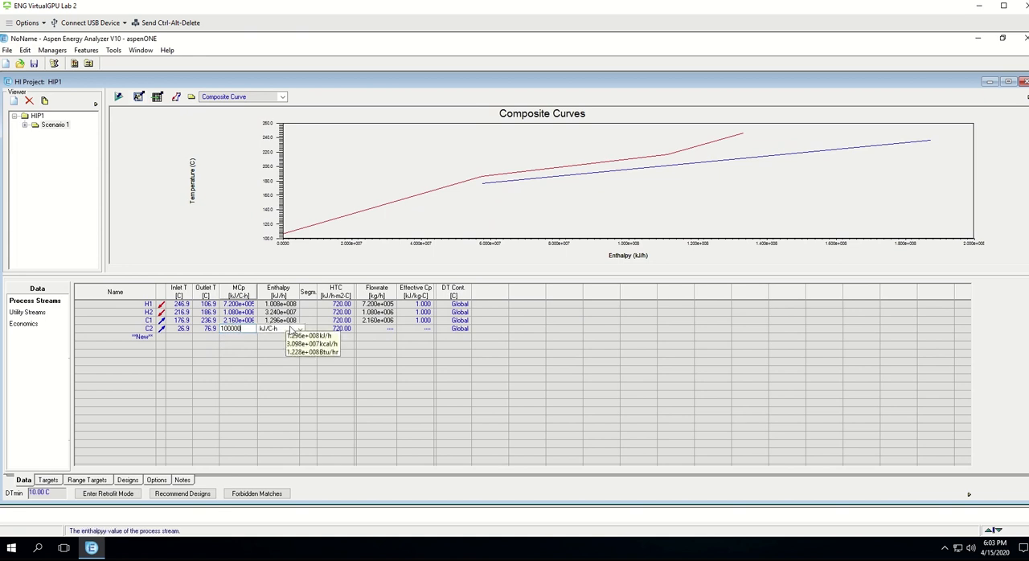
{"action": "left_click", "coordinate": [296, 330]}
{"action": "left_click", "coordinate": [273, 351]}
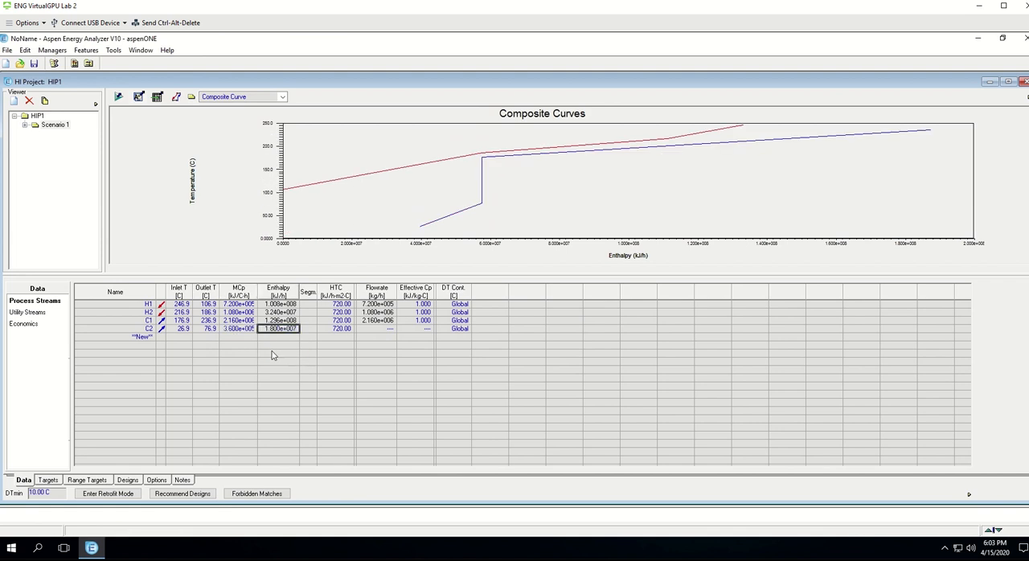
{"action": "left_click", "coordinate": [419, 330]}
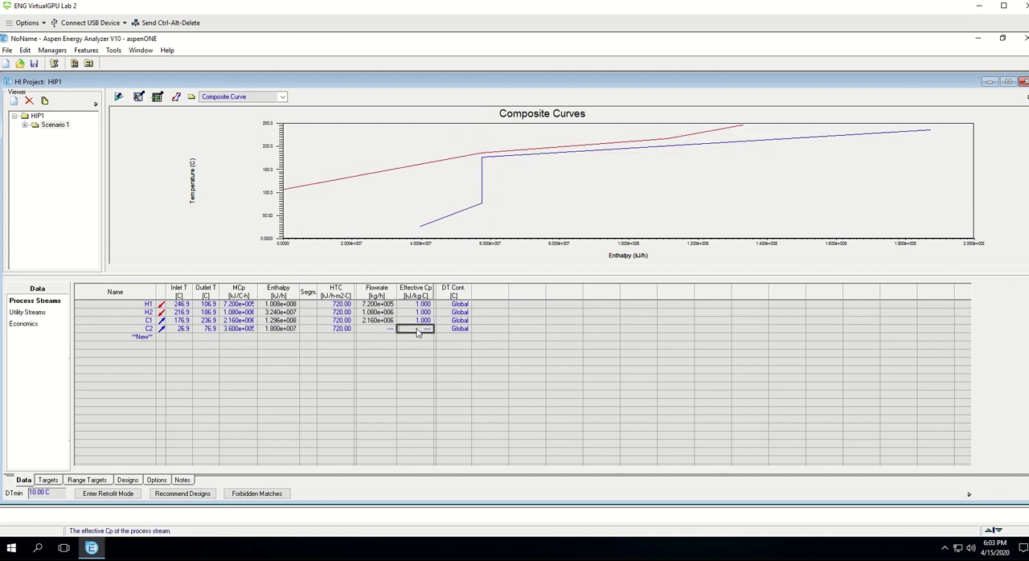
{"action": "type", "text": "1"}
{"action": "key", "text": "Return"}
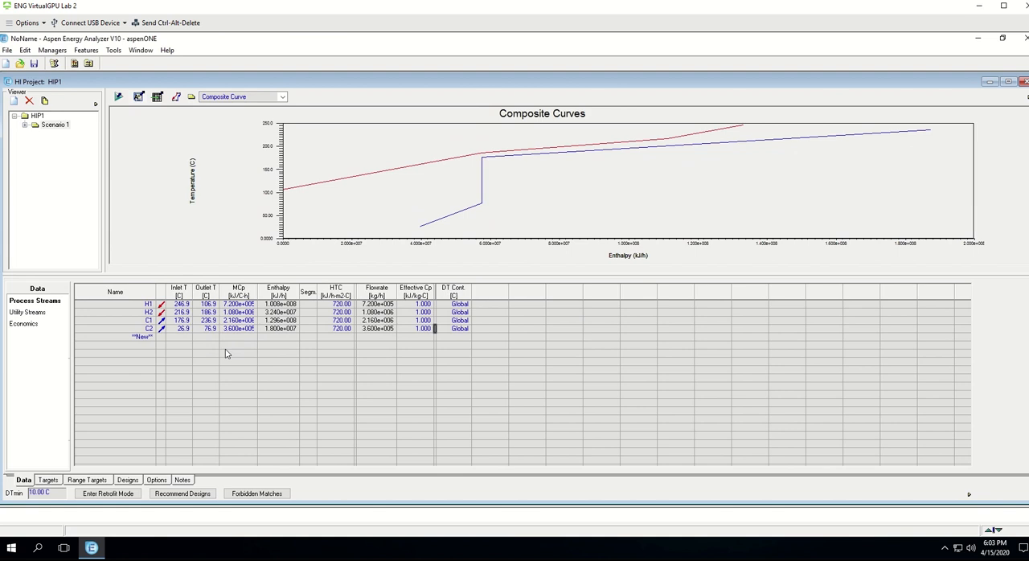
Step: Add Cooling Water as the first utility stream in the project's utility data
{"action": "mouse_move", "coordinate": [263, 327]}
{"action": "left_click", "coordinate": [30, 312]}
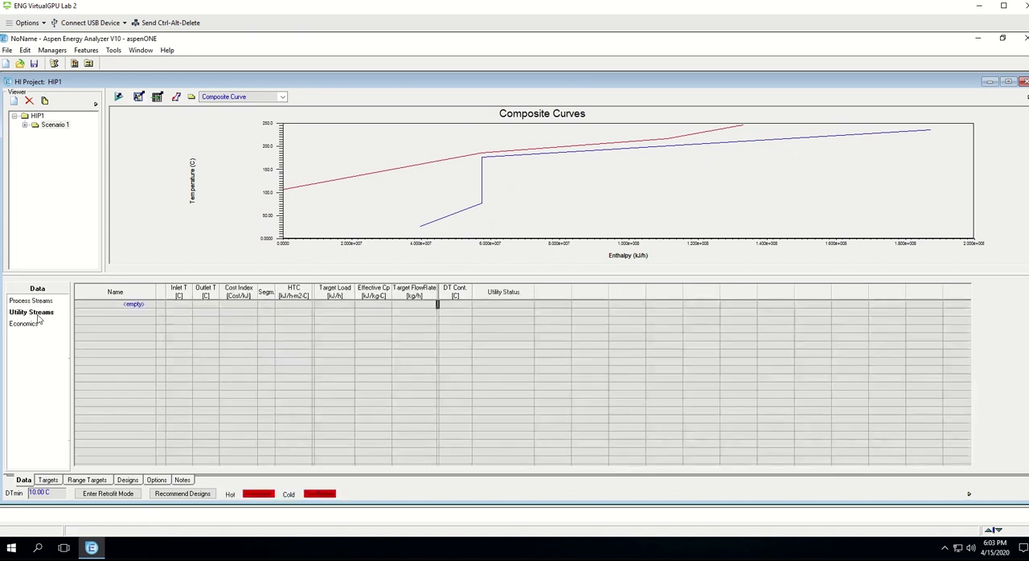
{"action": "left_click", "coordinate": [142, 307]}
{"action": "left_click", "coordinate": [150, 305]}
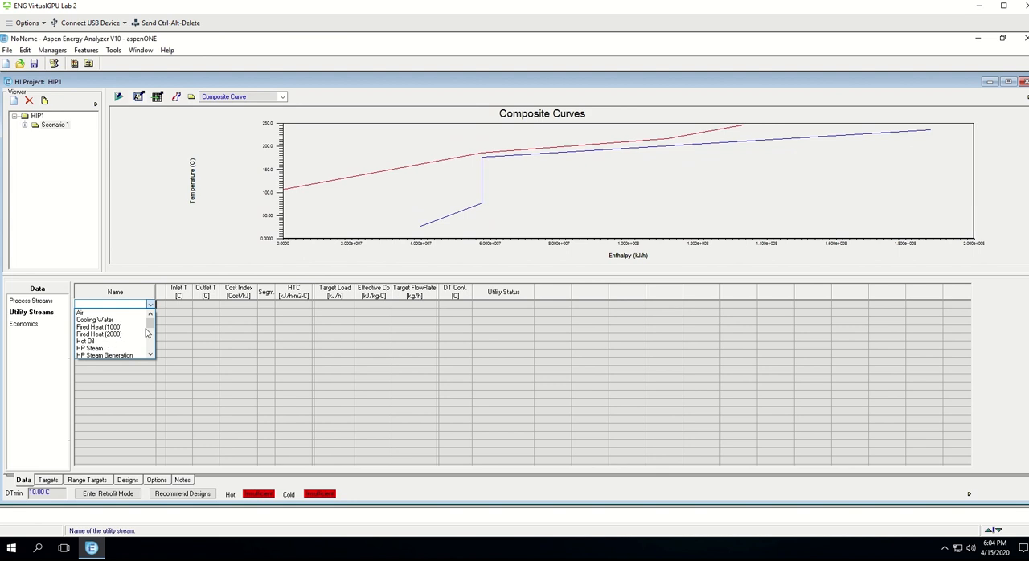
{"action": "mouse_move", "coordinate": [152, 322]}
{"action": "left_mouse_down"}
{"action": "mouse_move", "coordinate": [159, 334]}
{"action": "mouse_move", "coordinate": [157, 324]}
{"action": "left_mouse_up"}
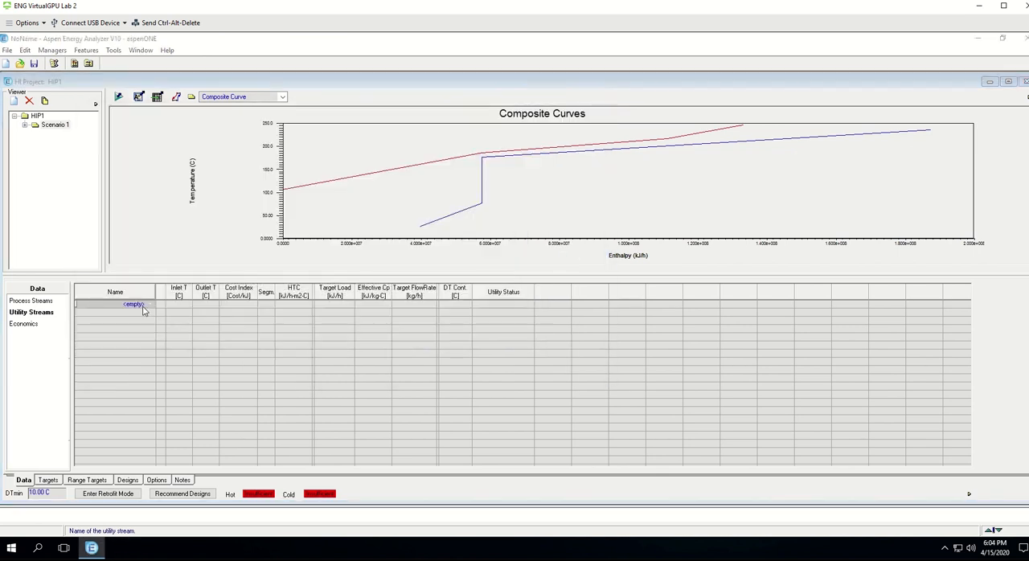
{"action": "left_click", "coordinate": [151, 304]}
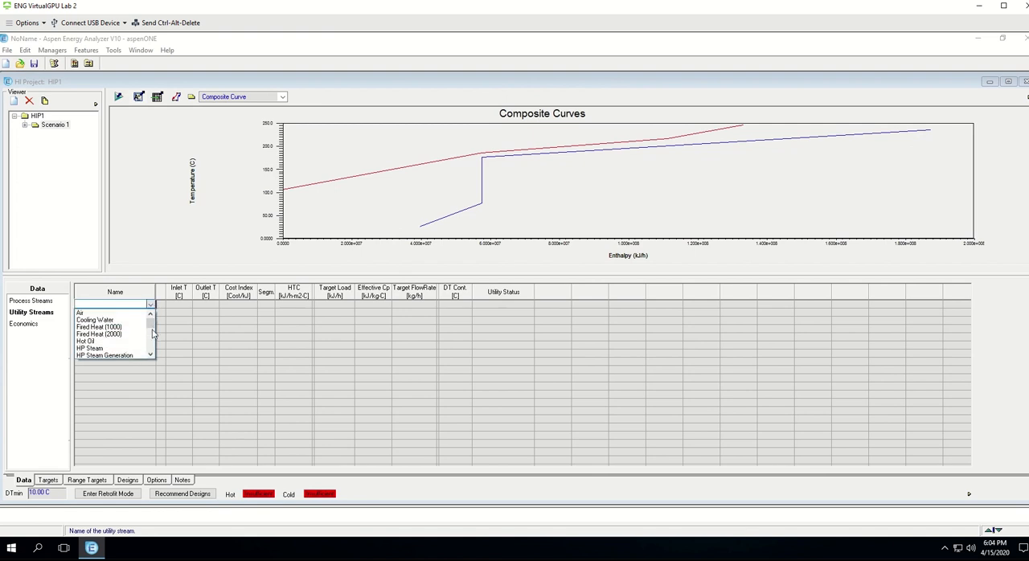
{"action": "mouse_move", "coordinate": [153, 332]}
{"action": "left_mouse_down"}
{"action": "mouse_move", "coordinate": [157, 344]}
{"action": "mouse_move", "coordinate": [156, 333]}
{"action": "left_mouse_up"}
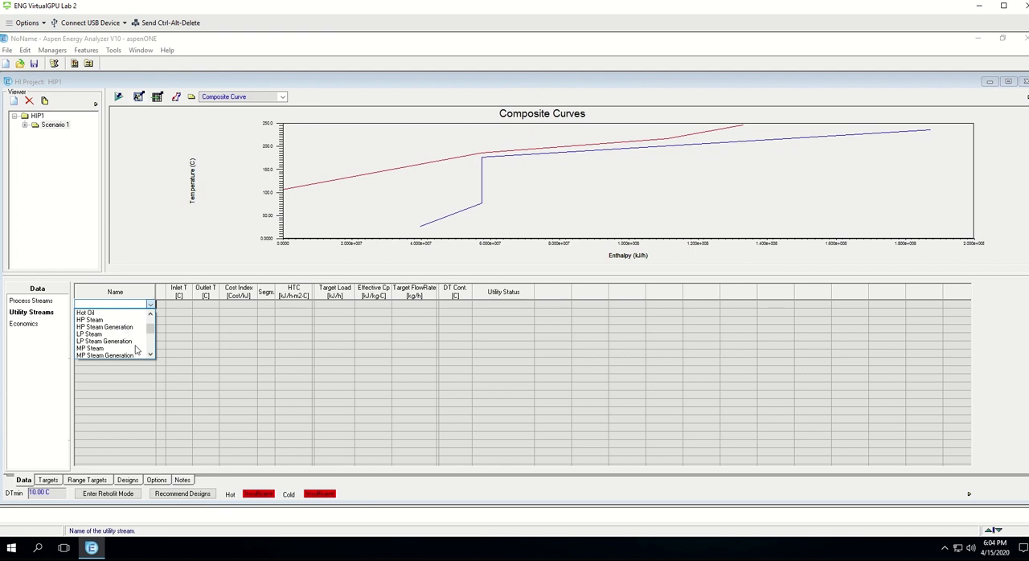
{"action": "scroll", "coordinate": [135, 349], "scroll_direction": "down", "scroll_amount": 1}
{"action": "scroll", "coordinate": [135, 349], "scroll_direction": "down", "scroll_amount": 3}
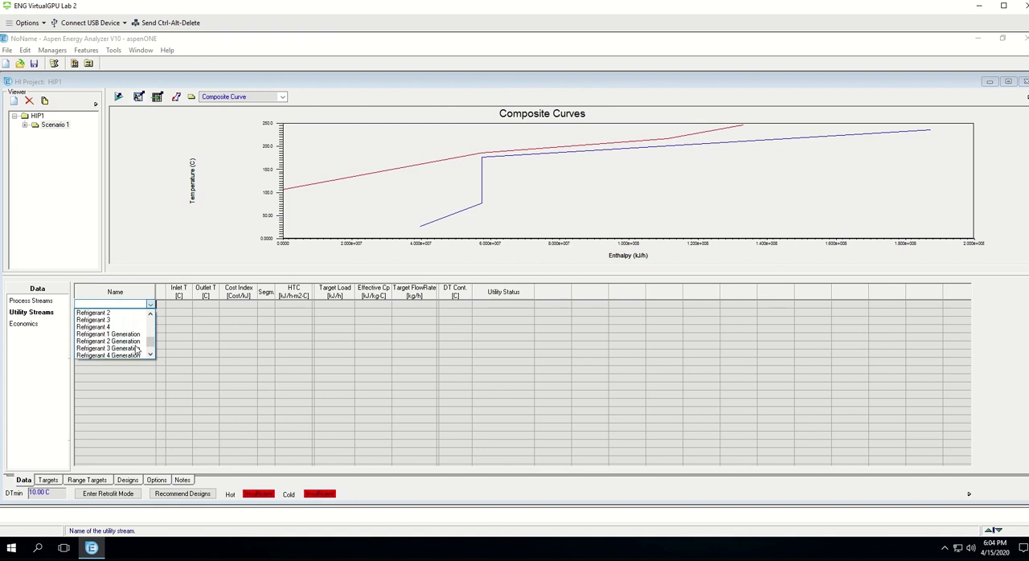
{"action": "scroll", "coordinate": [135, 350], "scroll_direction": "up", "scroll_amount": 5}
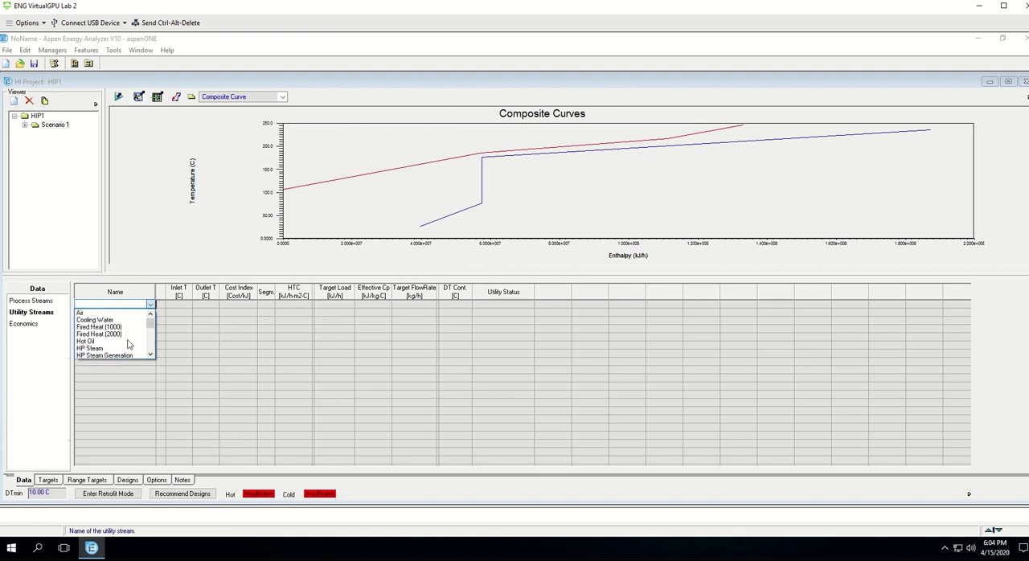
{"action": "left_click", "coordinate": [108, 320]}
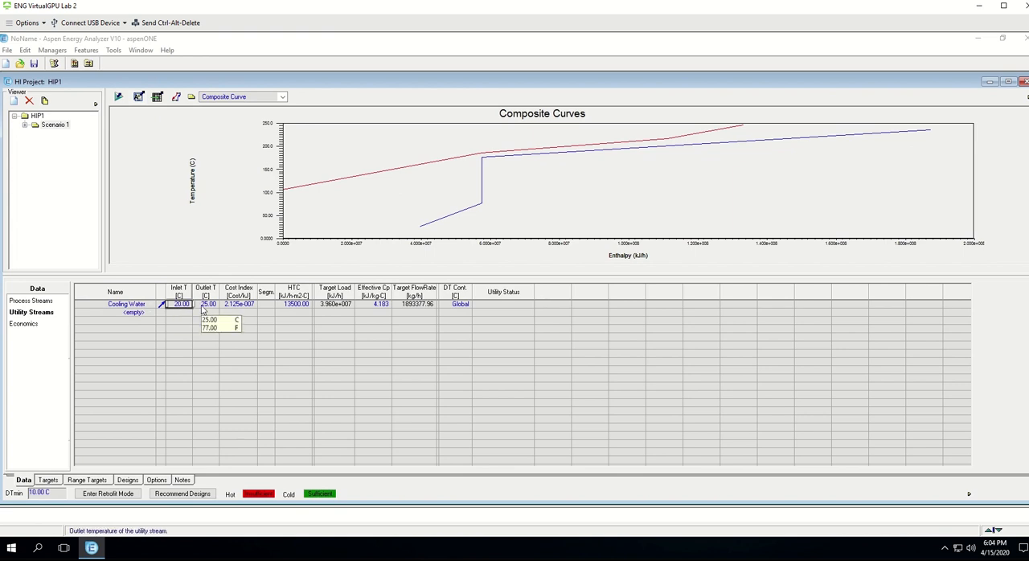
Step: Add MP Steam as the second utility stream below Cooling Water
{"action": "left_click", "coordinate": [149, 313]}
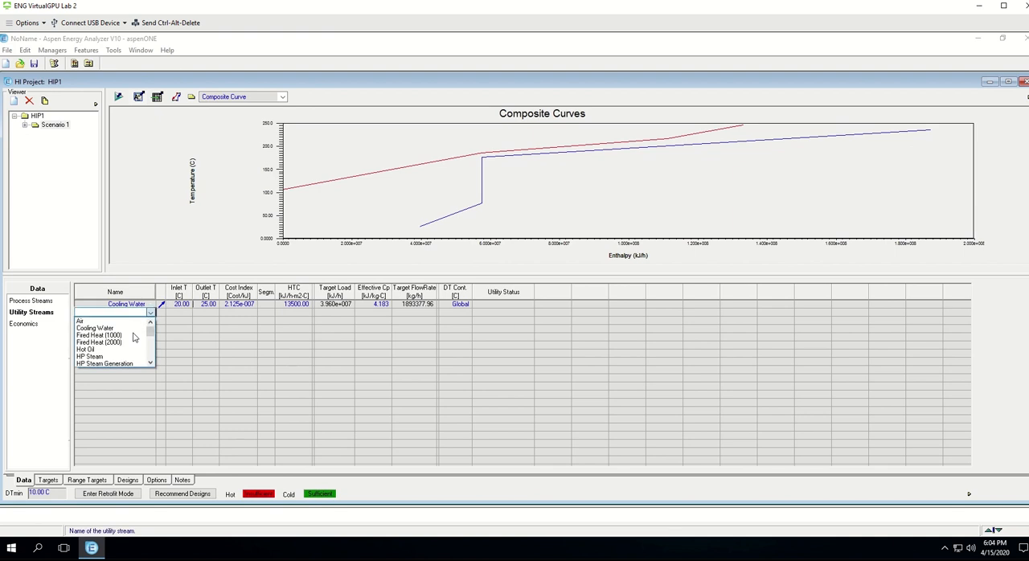
{"action": "scroll", "coordinate": [133, 337], "scroll_direction": "down", "scroll_amount": 3}
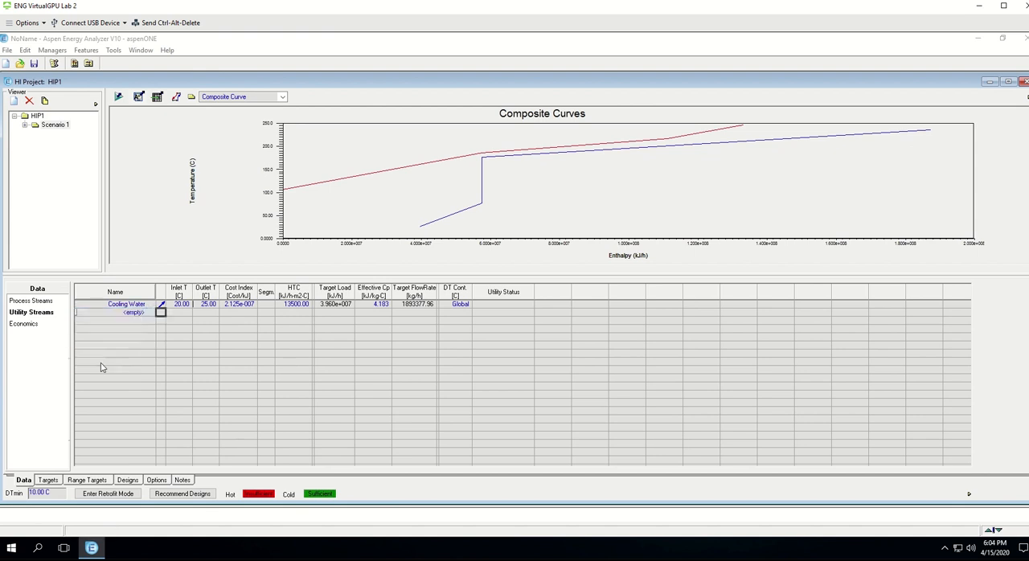
{"action": "left_click", "coordinate": [103, 364]}
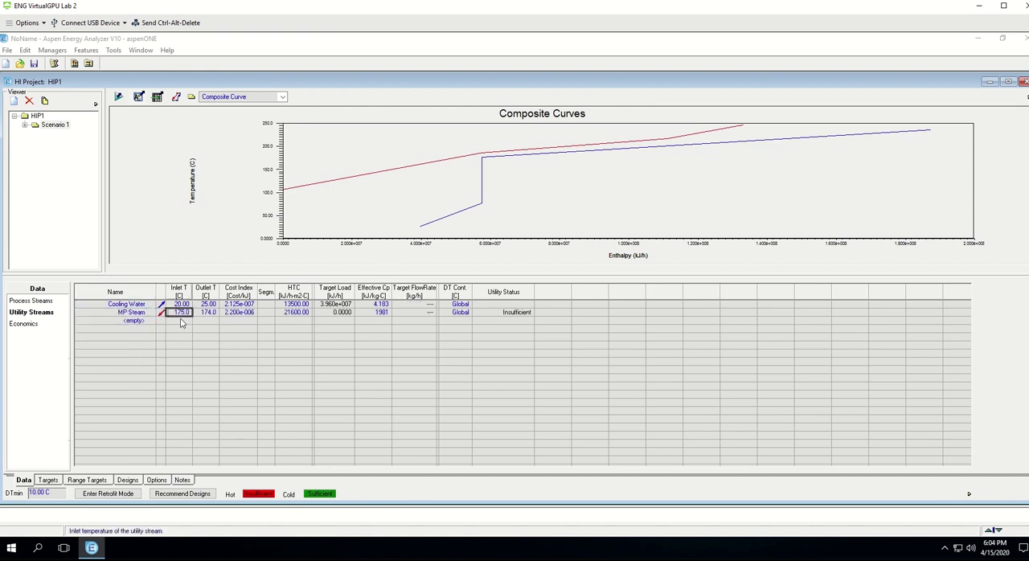
Step: Check the process stream temperatures and change the second utility stream to HP Steam
{"action": "mouse_move", "coordinate": [182, 319]}
{"action": "left_click", "coordinate": [39, 303]}
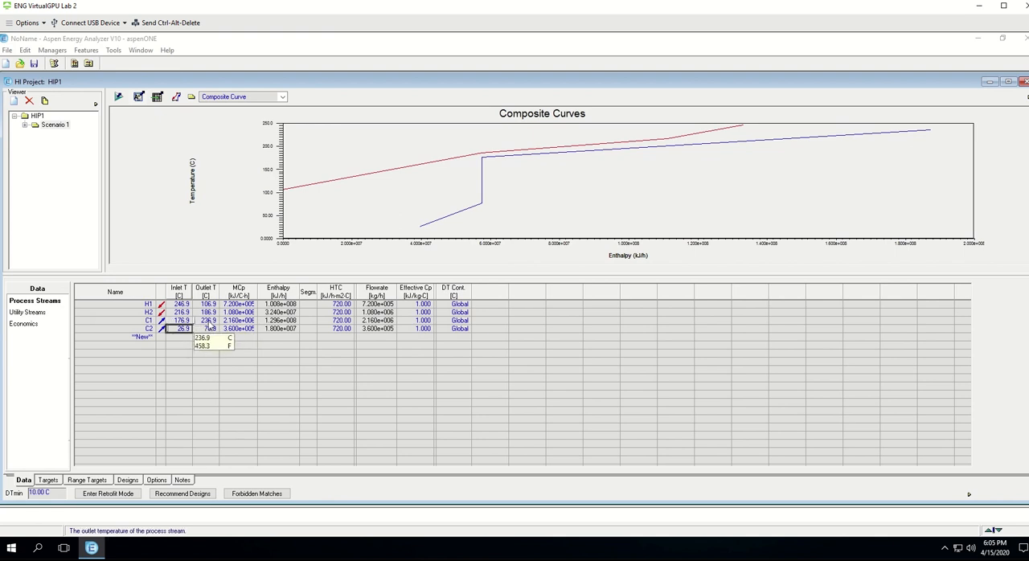
{"action": "left_click", "coordinate": [44, 313]}
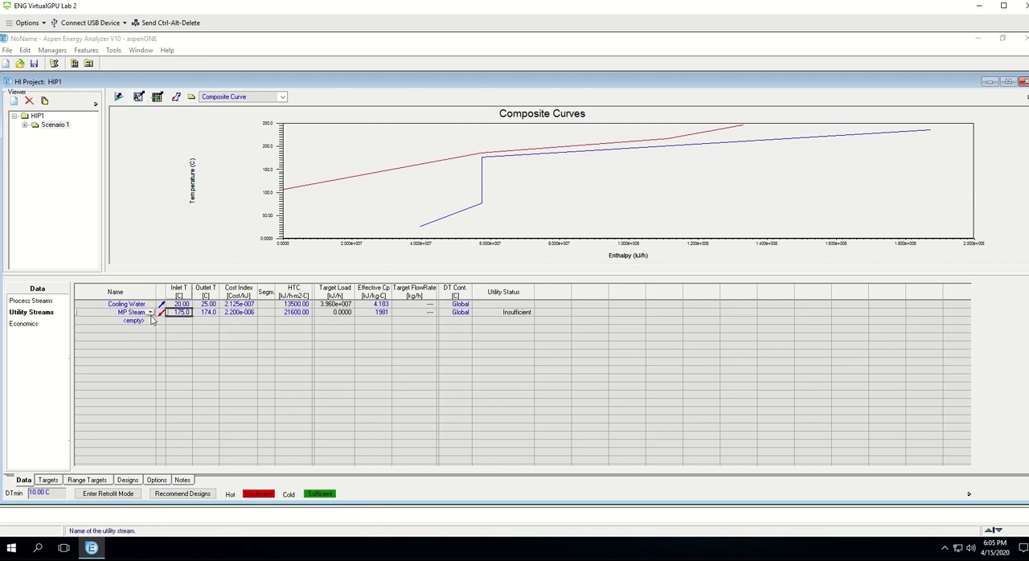
{"action": "left_click", "coordinate": [150, 313]}
{"action": "left_click", "coordinate": [151, 314]}
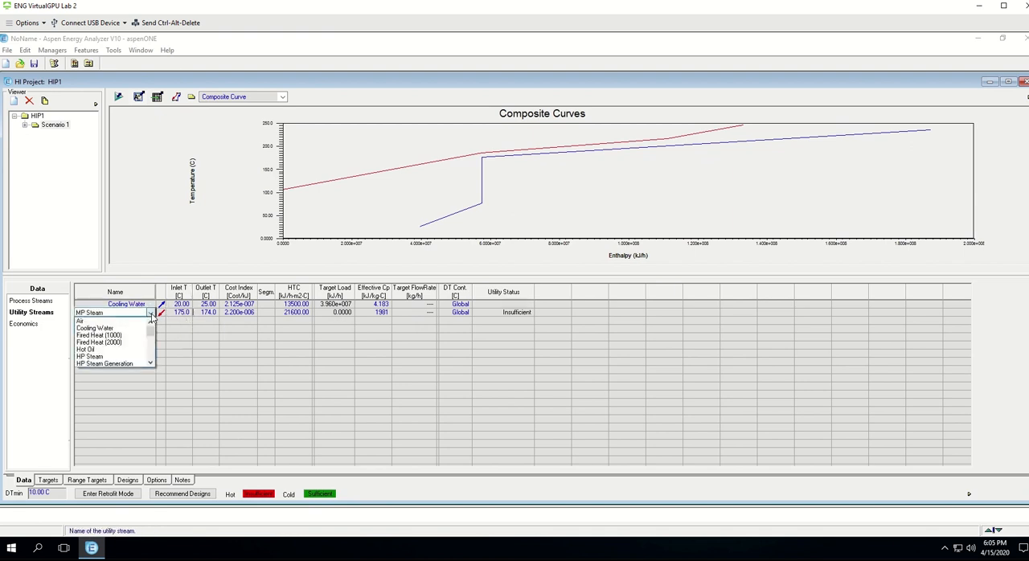
{"action": "left_click", "coordinate": [98, 357]}
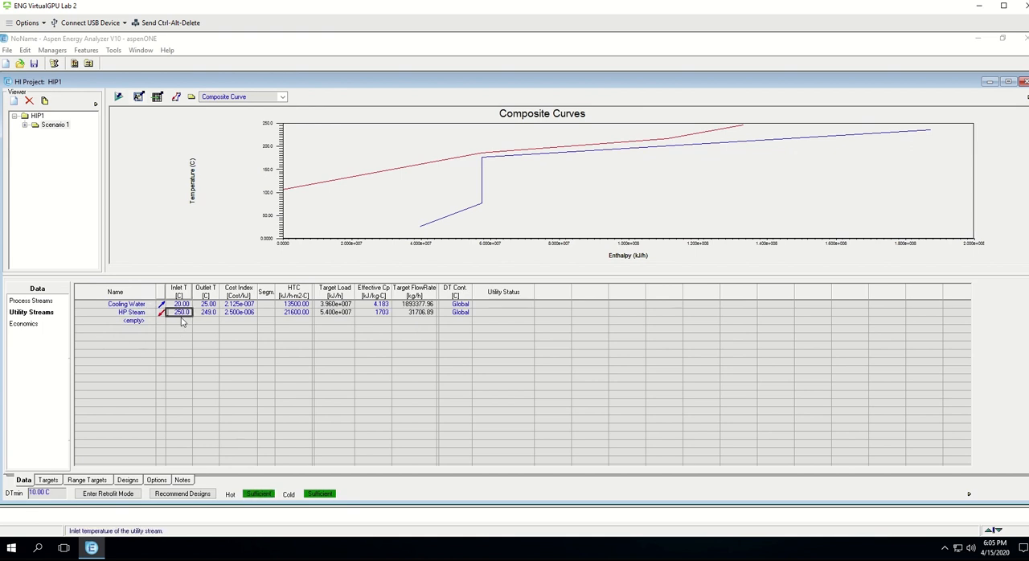
Step: Review the process stream data, the utility stream data and the economic parameters, including the default heat exchanger cost entry
{"action": "left_click", "coordinate": [48, 301]}
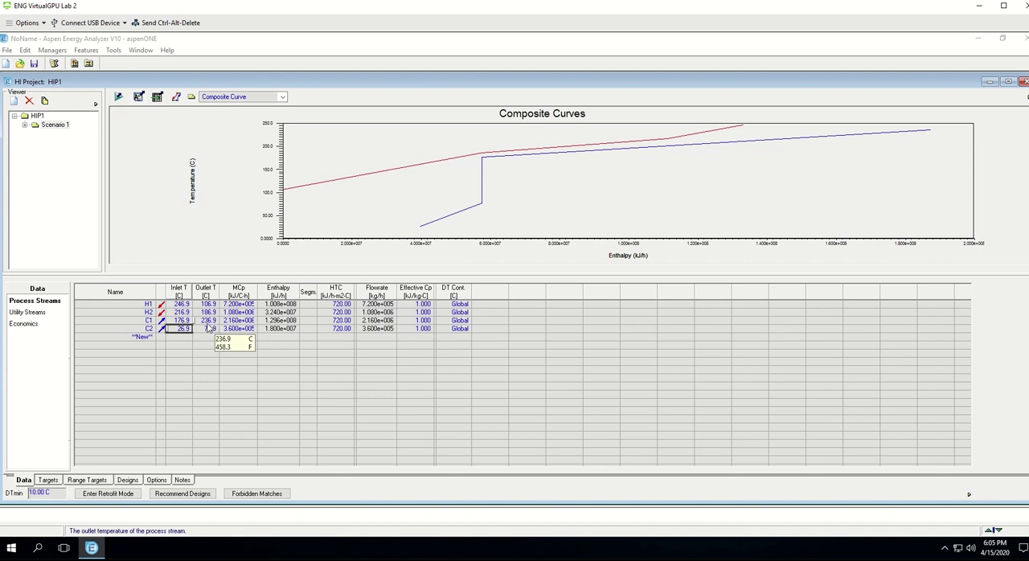
{"action": "left_click", "coordinate": [33, 315]}
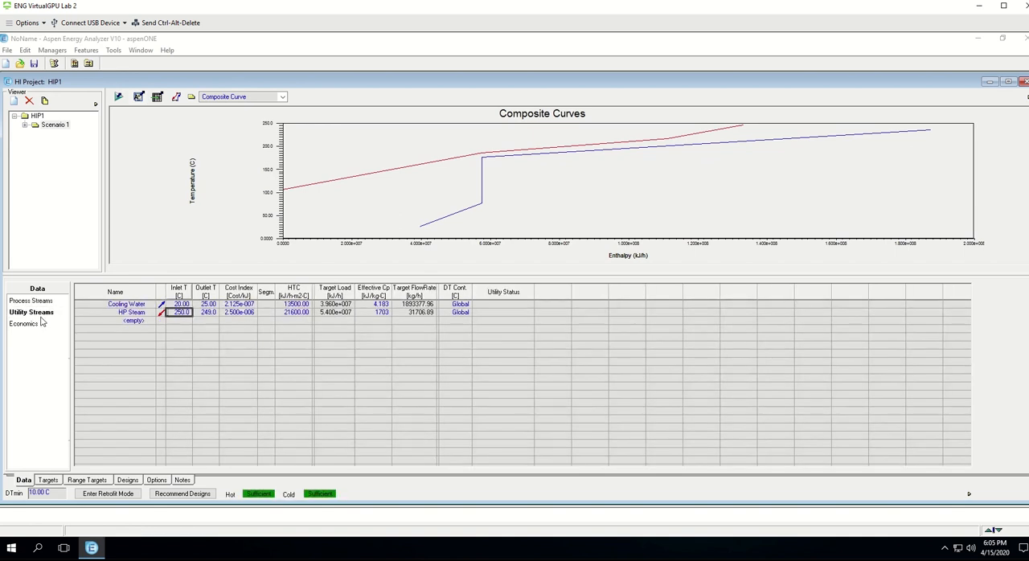
{"action": "left_click", "coordinate": [30, 325]}
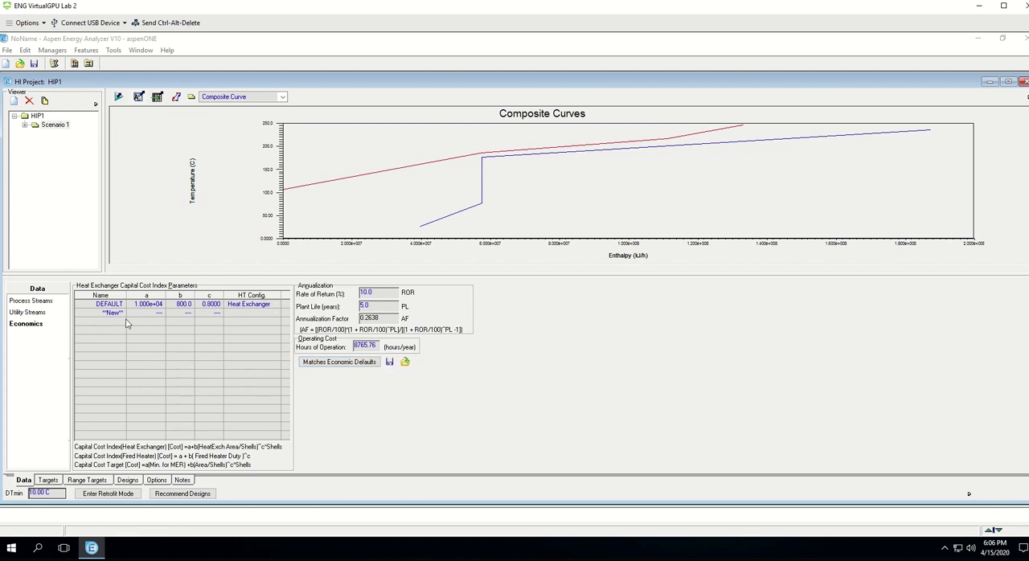
{"action": "left_click", "coordinate": [253, 309]}
Step: Return to the process stream data and switch the plot to the Grand Composite Curve
{"action": "left_click", "coordinate": [36, 301]}
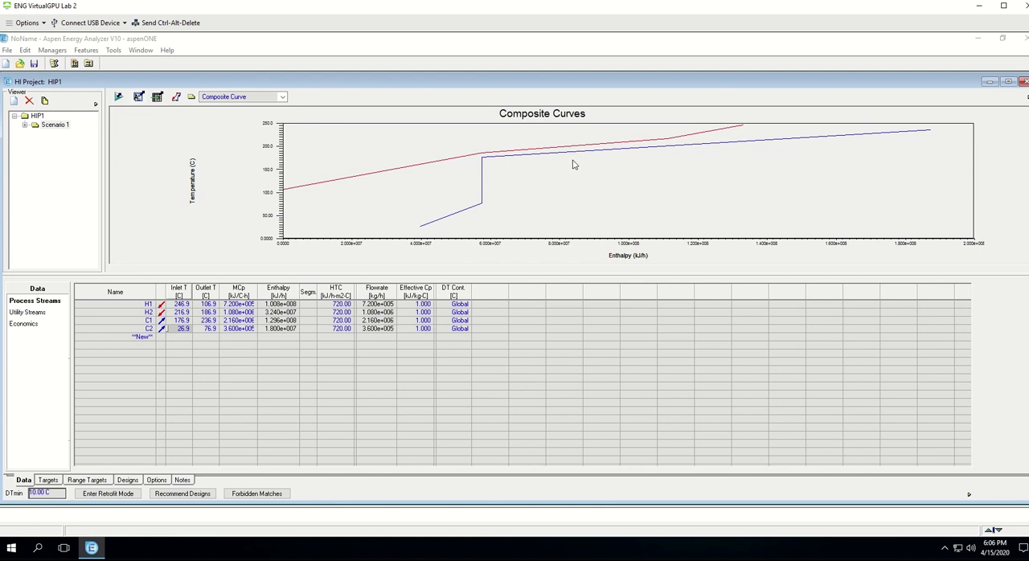
{"action": "left_click", "coordinate": [282, 97]}
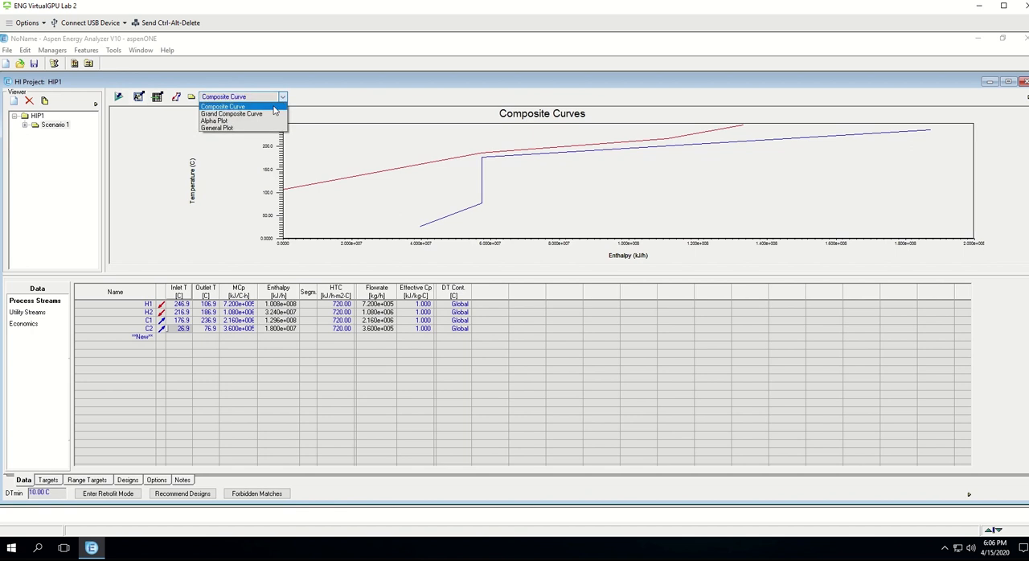
{"action": "left_click", "coordinate": [260, 114]}
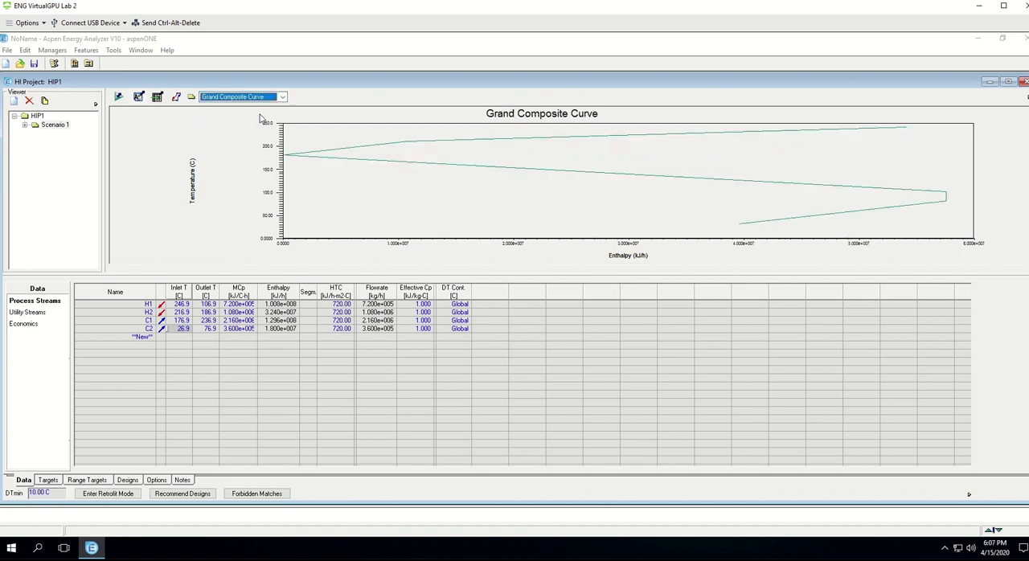
Step: View the General Plot, then switch the display back to the Composite Curve and examine it
{"action": "left_click", "coordinate": [282, 98]}
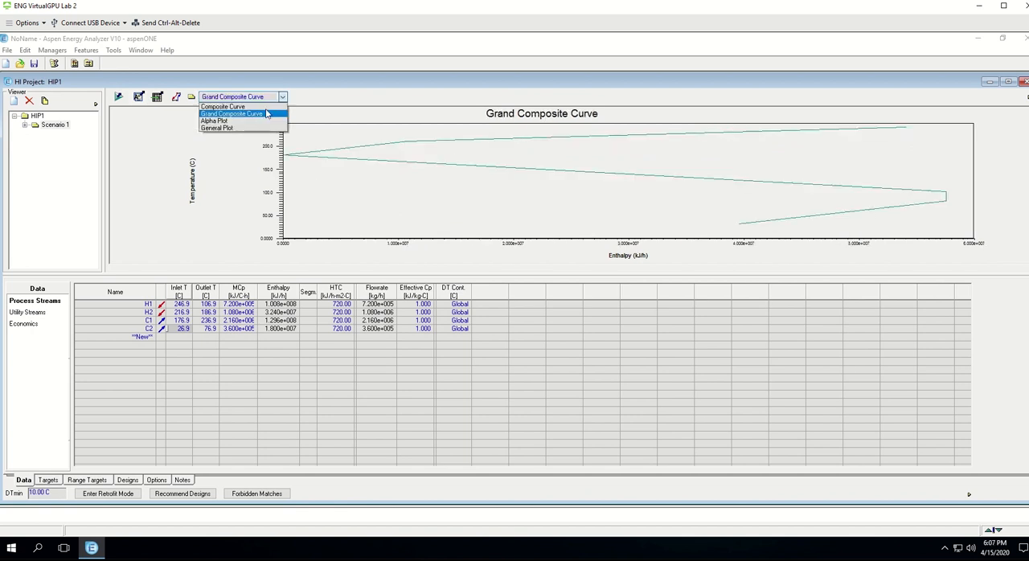
{"action": "left_click", "coordinate": [250, 128]}
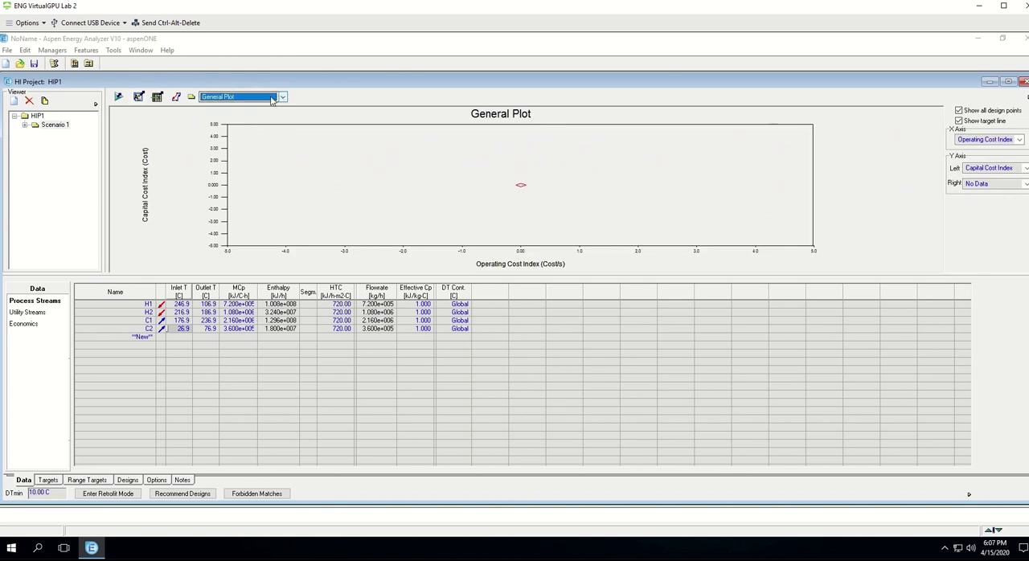
{"action": "left_click", "coordinate": [282, 97]}
{"action": "left_click", "coordinate": [262, 107]}
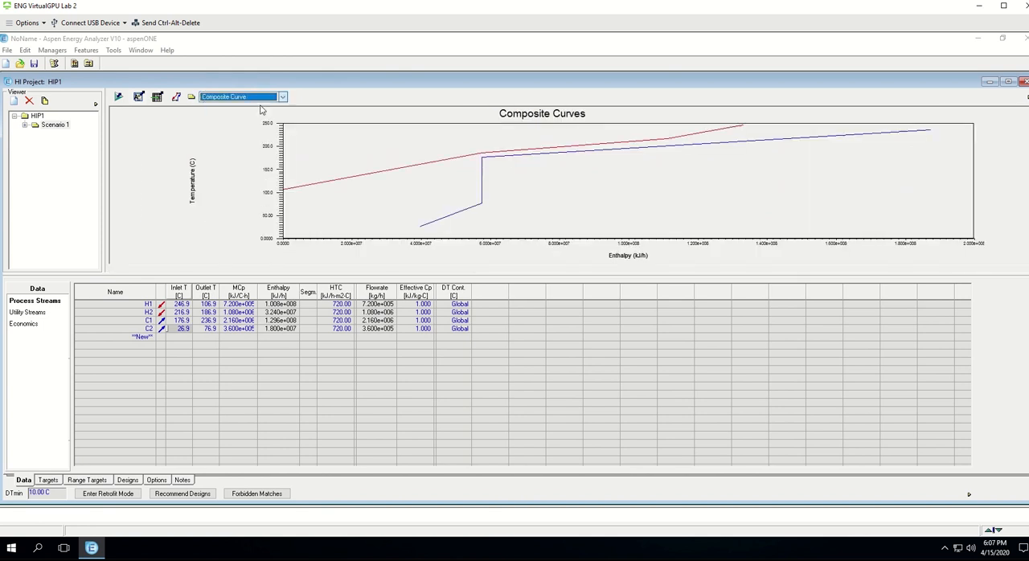
{"action": "right_click", "coordinate": [491, 151]}
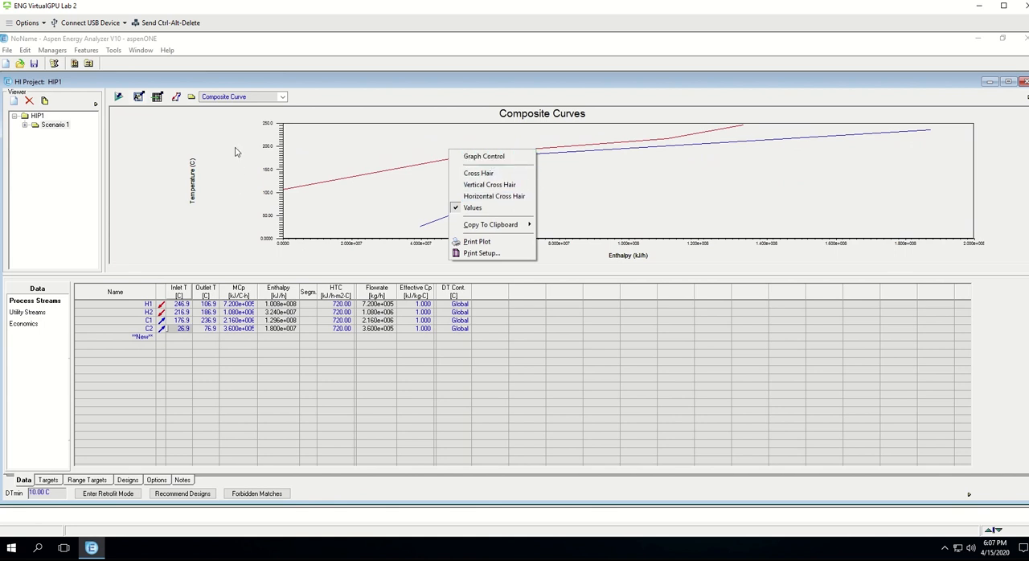
{"action": "left_click", "coordinate": [351, 97]}
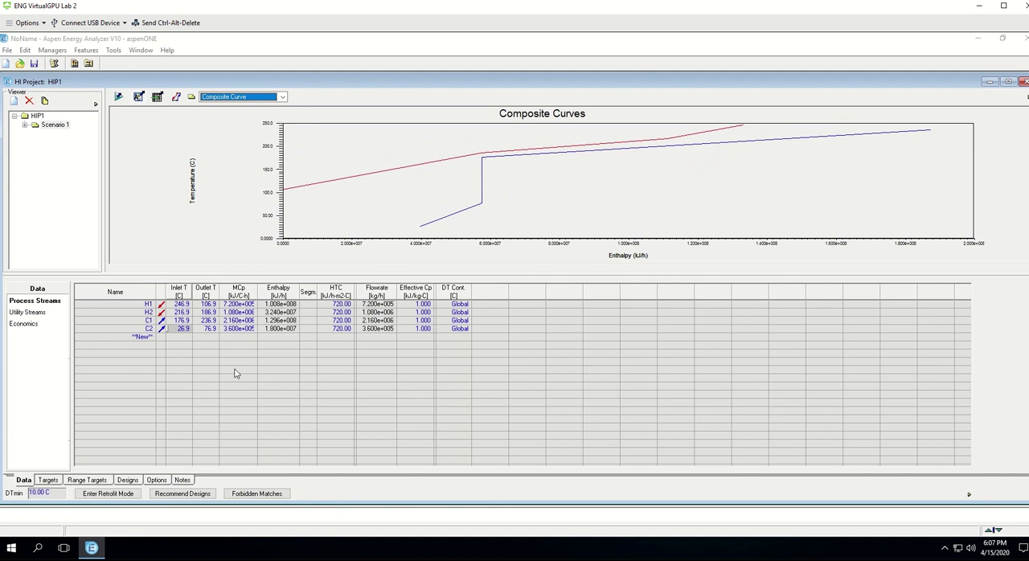
Step: Open the near-optimal design recommendation and preview its process streams, utility streams and forbidden matches
{"action": "left_click", "coordinate": [184, 493]}
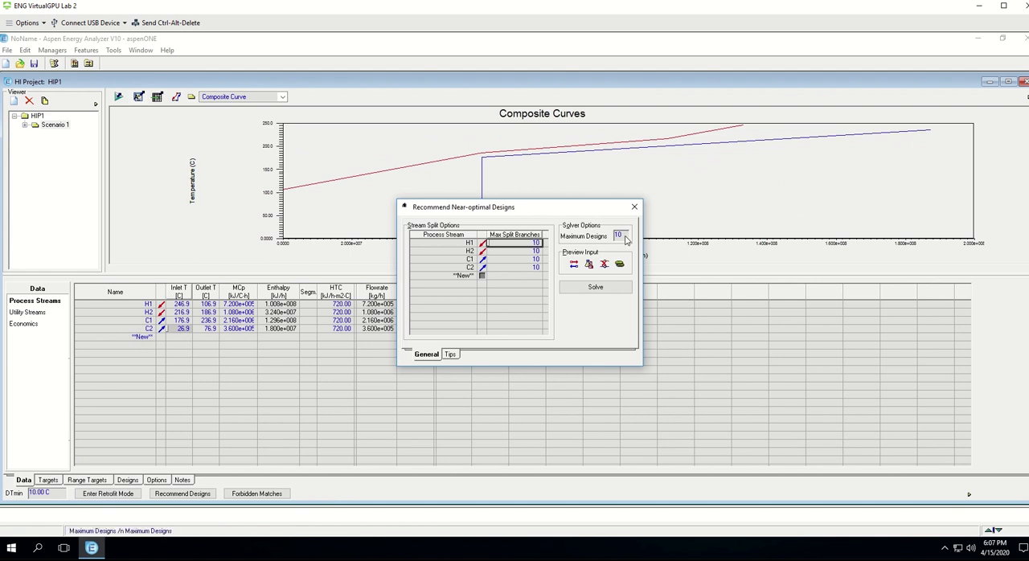
{"action": "left_click", "coordinate": [574, 265]}
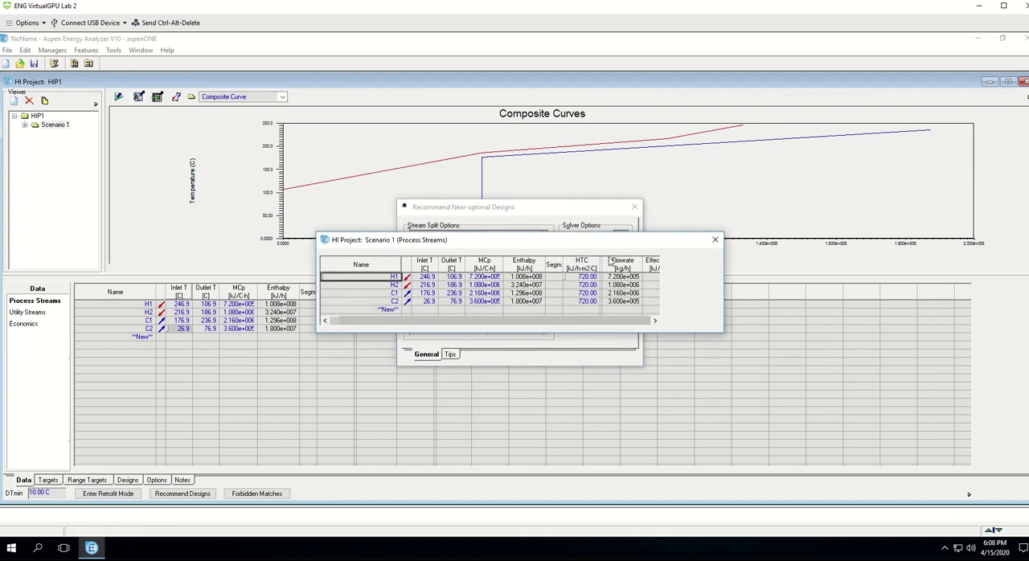
{"action": "left_click", "coordinate": [716, 241]}
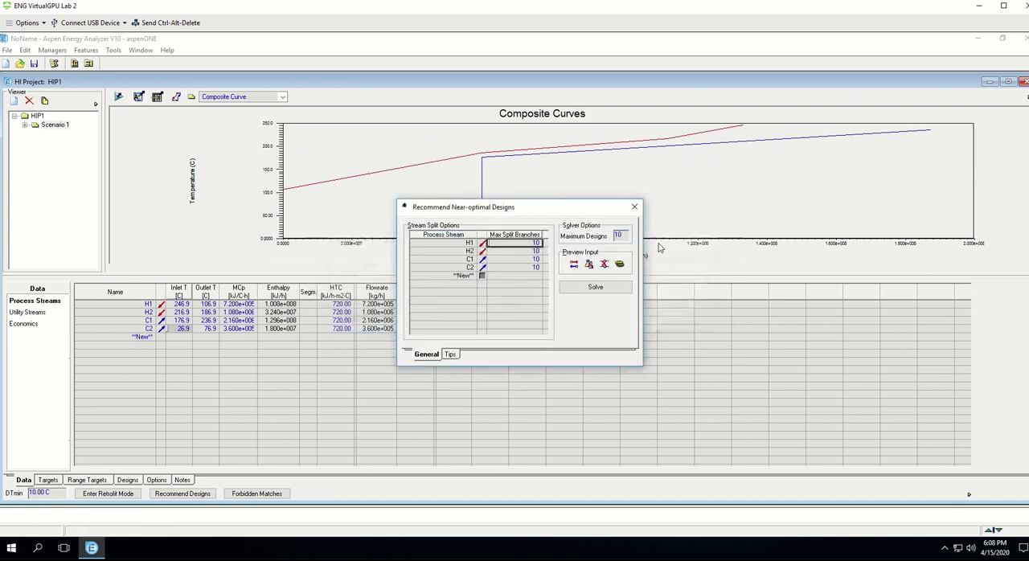
{"action": "left_click", "coordinate": [589, 265]}
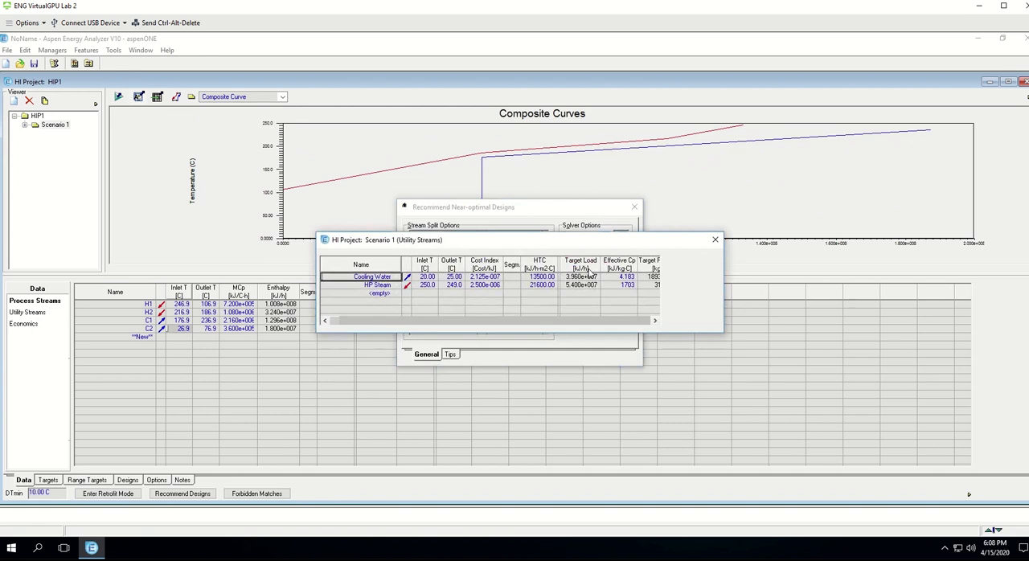
{"action": "left_click", "coordinate": [715, 240]}
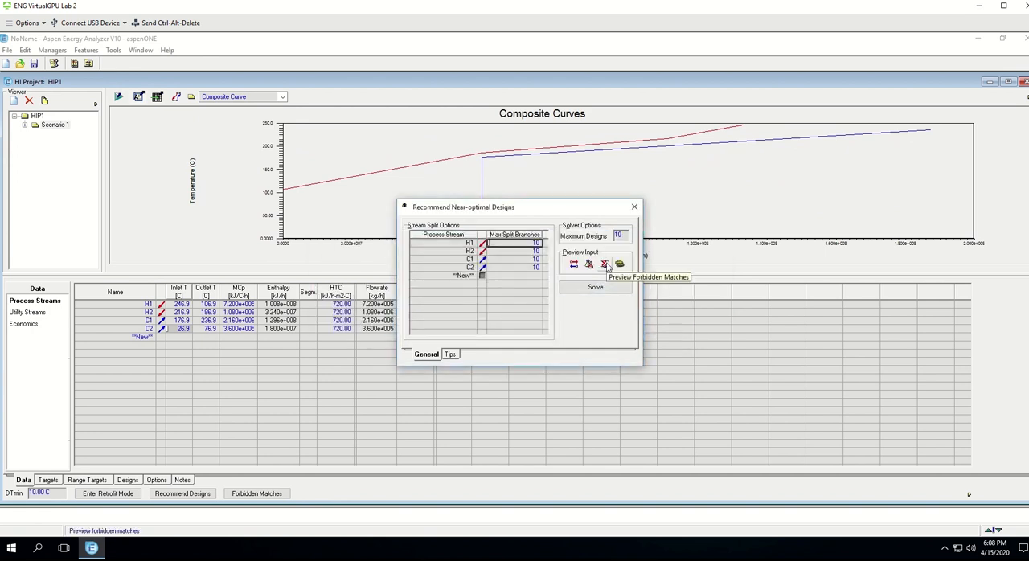
{"action": "left_click", "coordinate": [605, 265]}
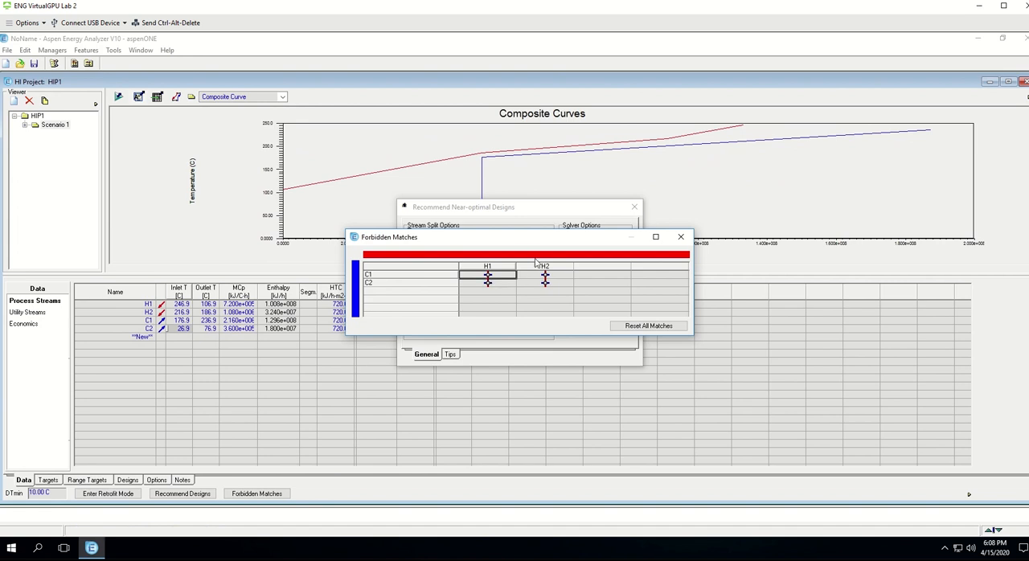
{"action": "left_click", "coordinate": [681, 238]}
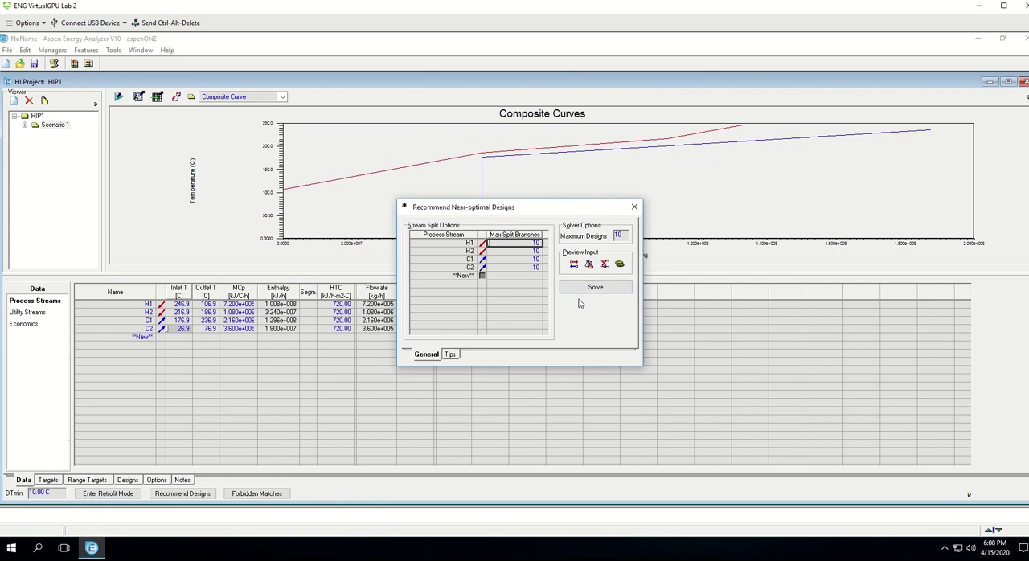
Step: Read the tips for recommended designs and solve for a maximum of 10 near-optimal designs
{"action": "left_click", "coordinate": [449, 355]}
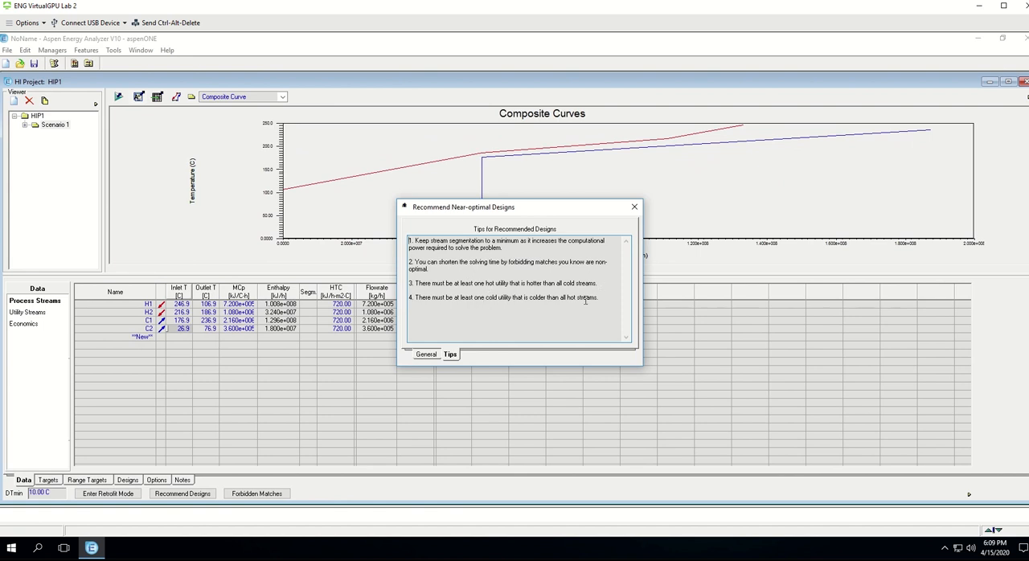
{"action": "left_click", "coordinate": [425, 354]}
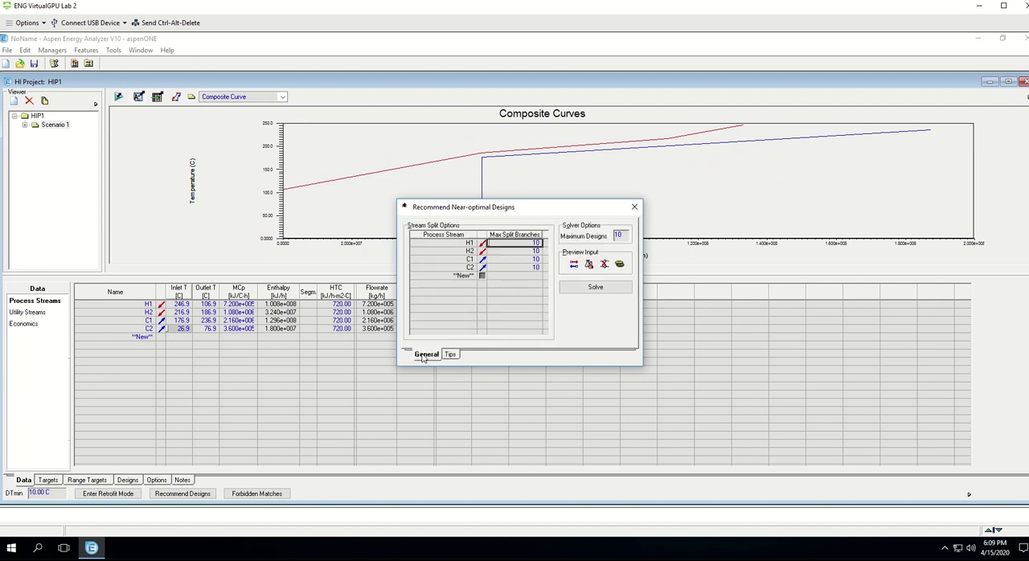
{"action": "left_click", "coordinate": [595, 287]}
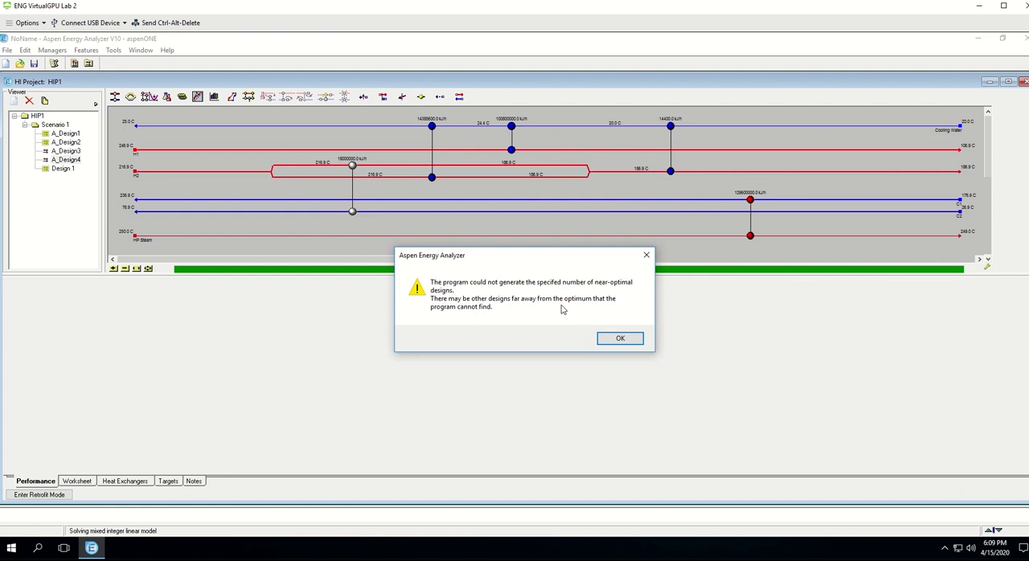
{"action": "left_click", "coordinate": [619, 339]}
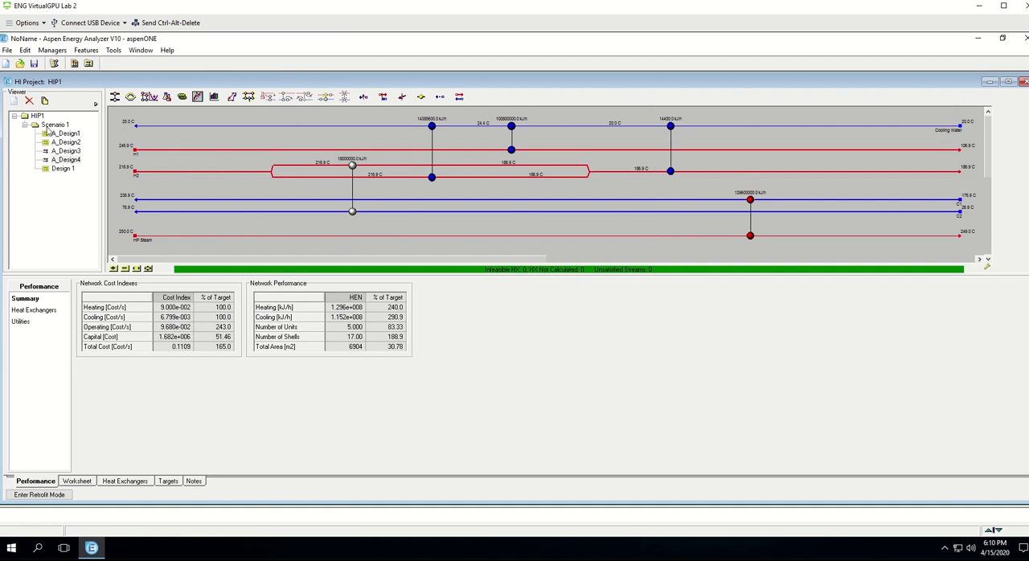
Step: Open Design 1 under Scenario 1 and examine the process streams in its grid diagram
{"action": "left_click", "coordinate": [61, 172]}
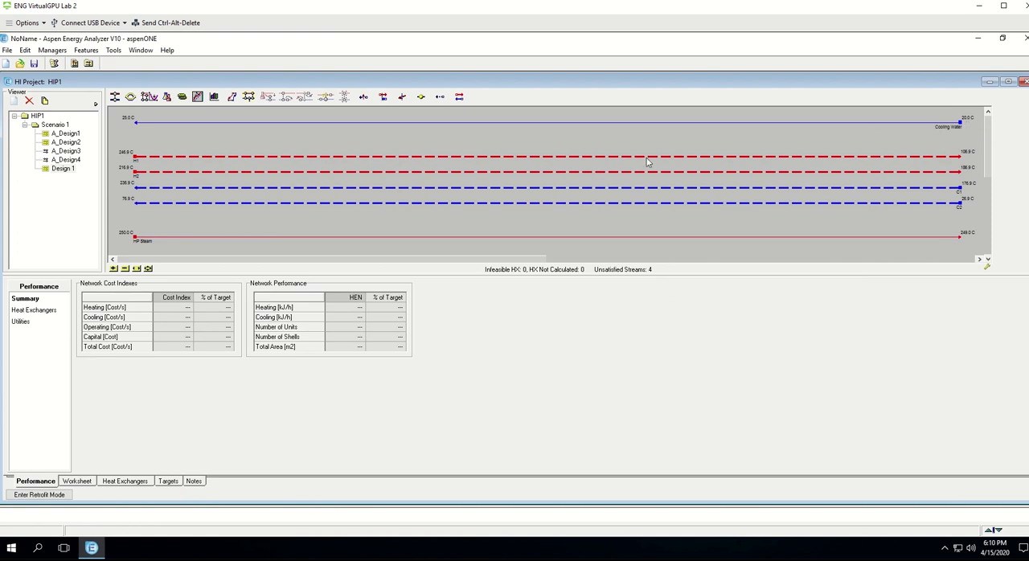
{"action": "mouse_move", "coordinate": [259, 163]}
{"action": "mouse_move", "coordinate": [215, 241]}
{"action": "mouse_move", "coordinate": [197, 160]}
Step: Open A_Design1 and inspect the heat exchanger matches between its streams
{"action": "left_click", "coordinate": [46, 135]}
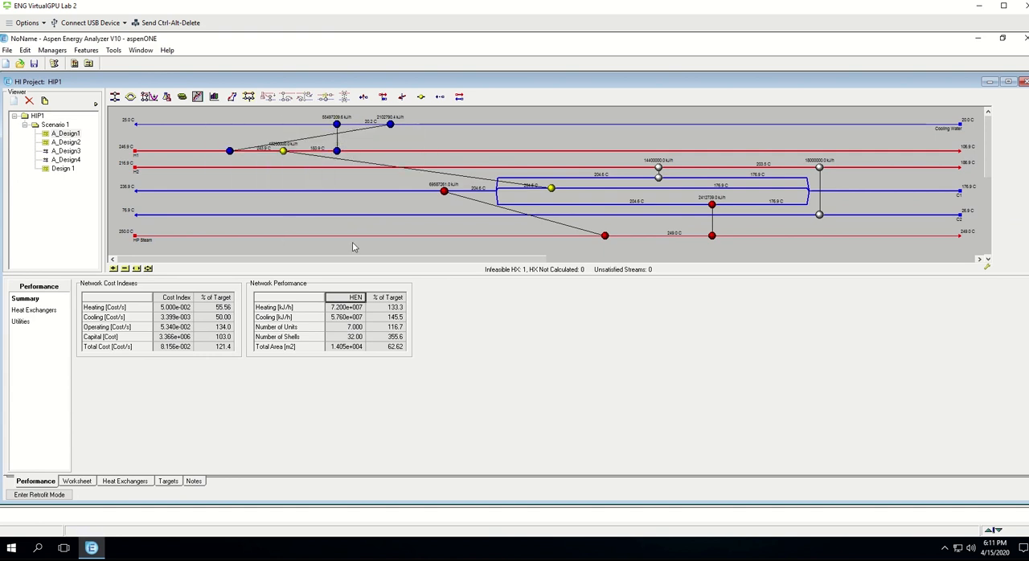
{"action": "mouse_move", "coordinate": [337, 127]}
{"action": "mouse_move", "coordinate": [337, 154]}
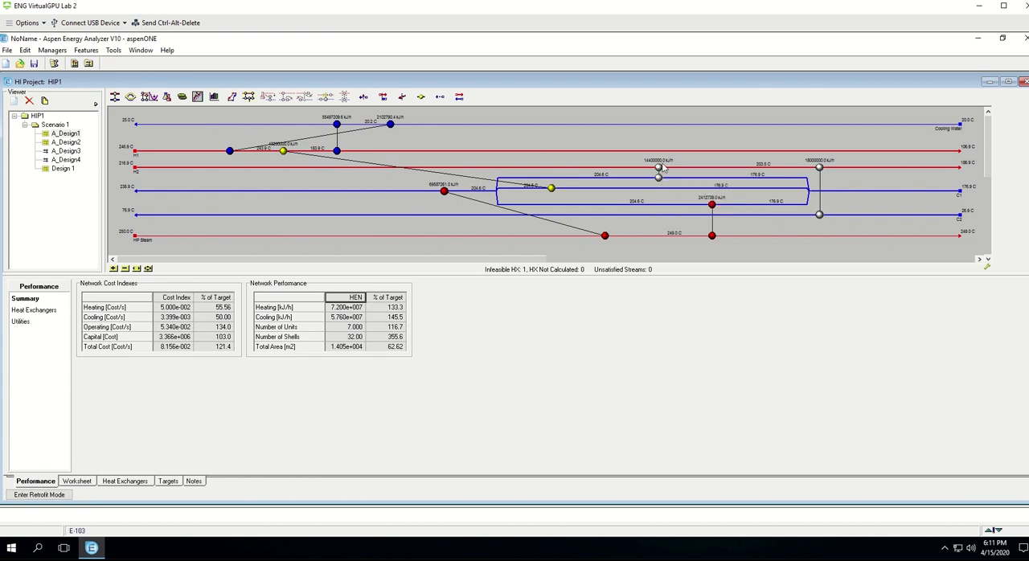
{"action": "mouse_move", "coordinate": [658, 171]}
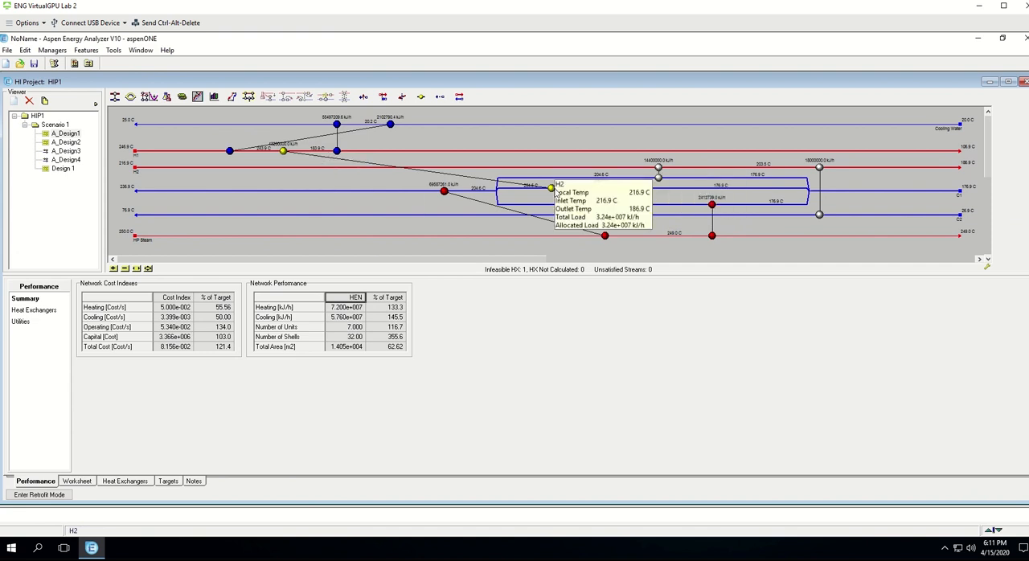
{"action": "mouse_move", "coordinate": [546, 194]}
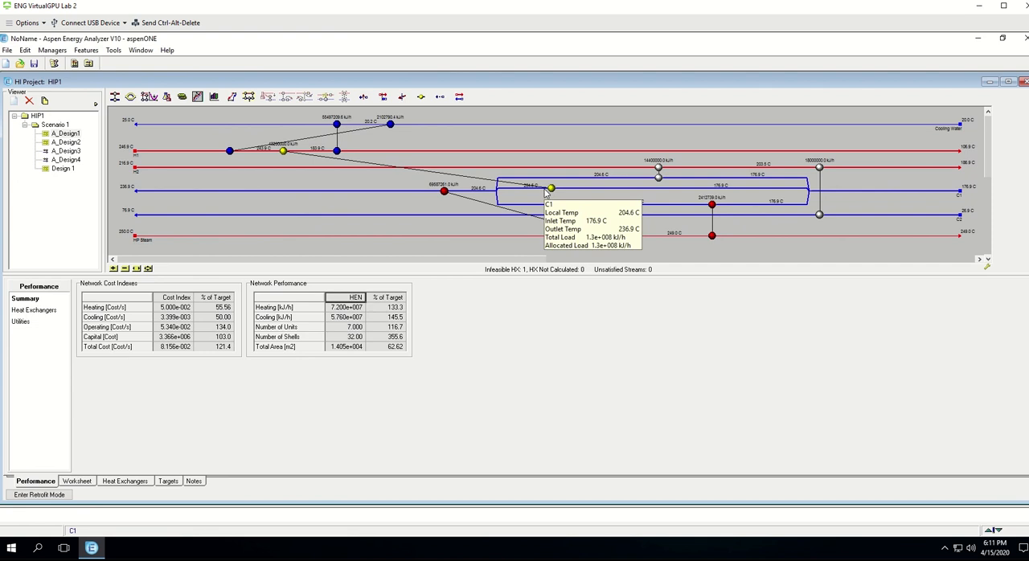
Step: Open A_Design4 and inspect its coolers, heater, H2 stream split and process heat exchanger, along with the network performance summary
{"action": "left_click", "coordinate": [63, 160]}
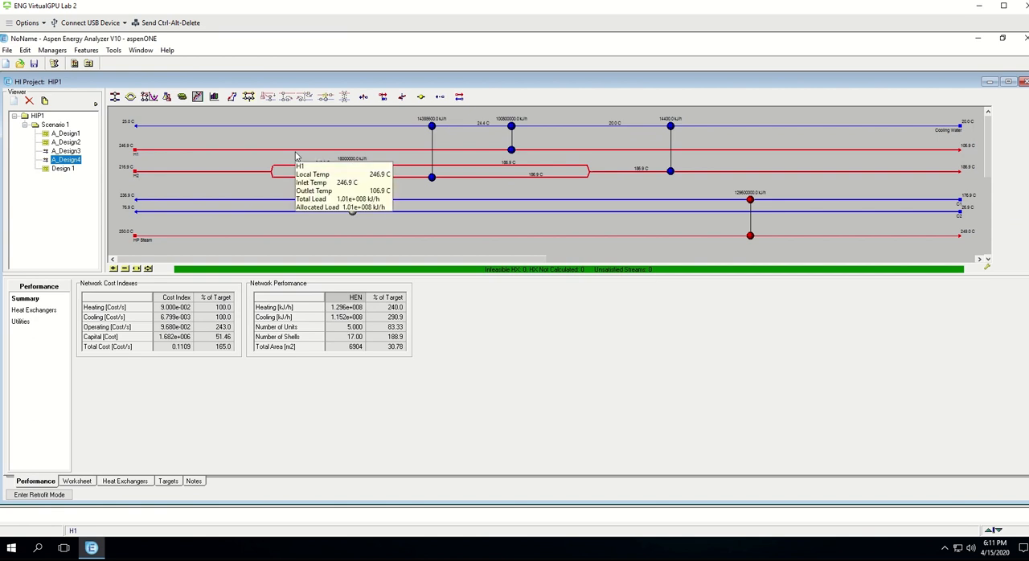
{"action": "mouse_move", "coordinate": [525, 130]}
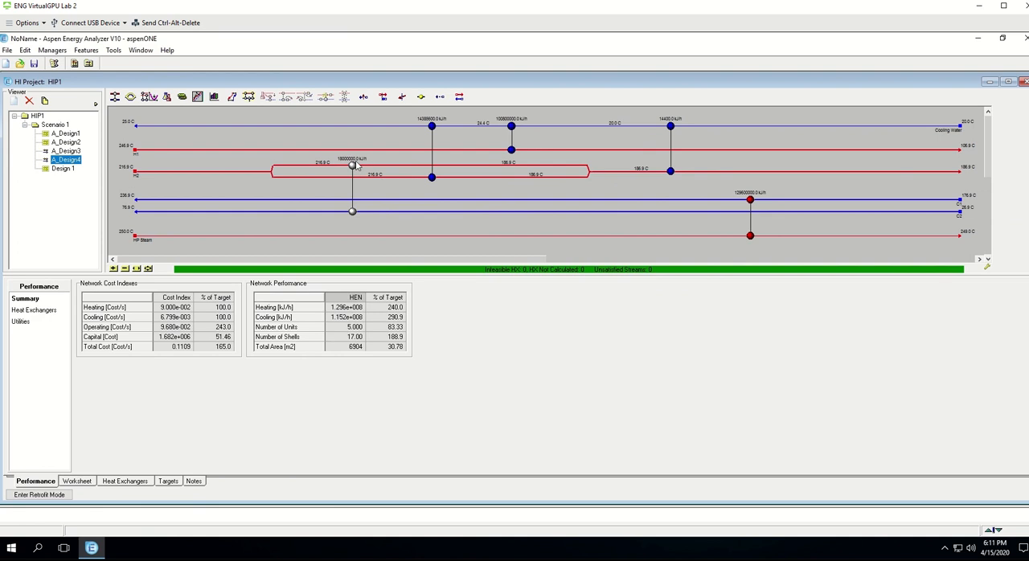
{"action": "mouse_move", "coordinate": [351, 217]}
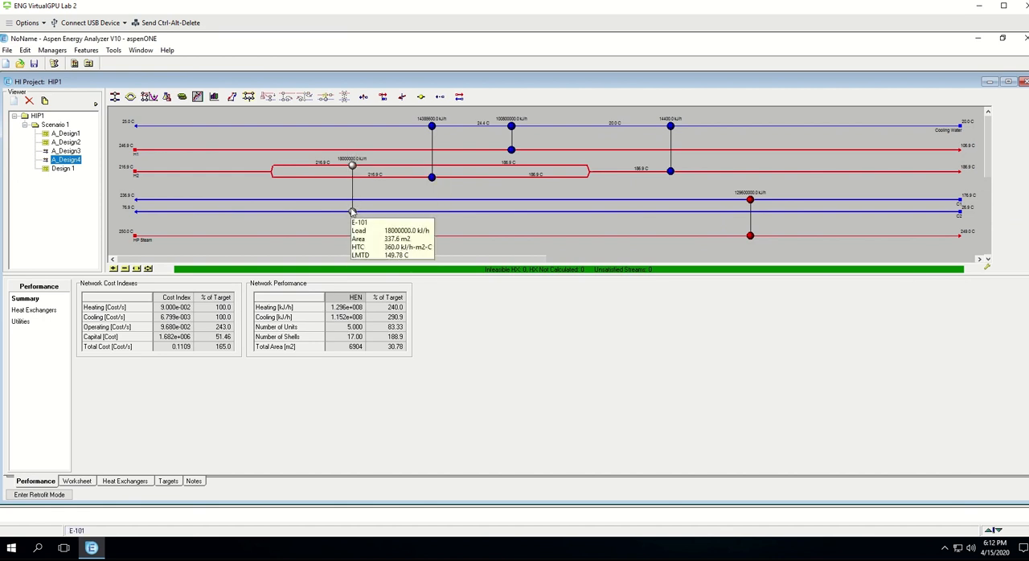
{"action": "mouse_move", "coordinate": [214, 212]}
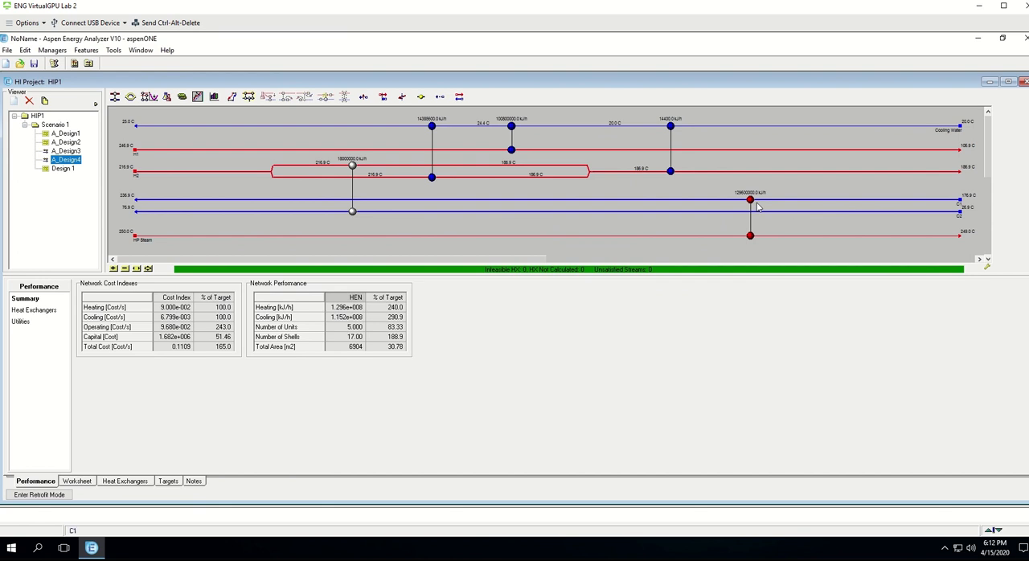
{"action": "mouse_move", "coordinate": [752, 240]}
{"action": "mouse_move", "coordinate": [477, 172]}
{"action": "mouse_move", "coordinate": [518, 169]}
{"action": "mouse_move", "coordinate": [531, 153]}
{"action": "mouse_move", "coordinate": [406, 184]}
{"action": "mouse_move", "coordinate": [268, 173]}
Step: Review the heat exchanger and utility performance of A_Design4 and compare it with the design targets
{"action": "mouse_move", "coordinate": [349, 313]}
{"action": "left_click", "coordinate": [37, 312]}
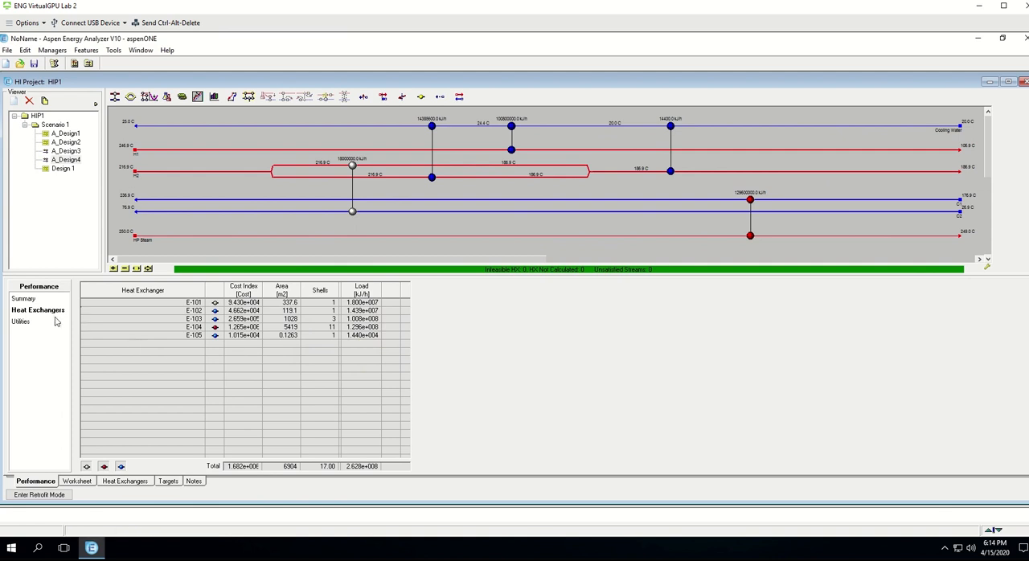
{"action": "left_click", "coordinate": [20, 326]}
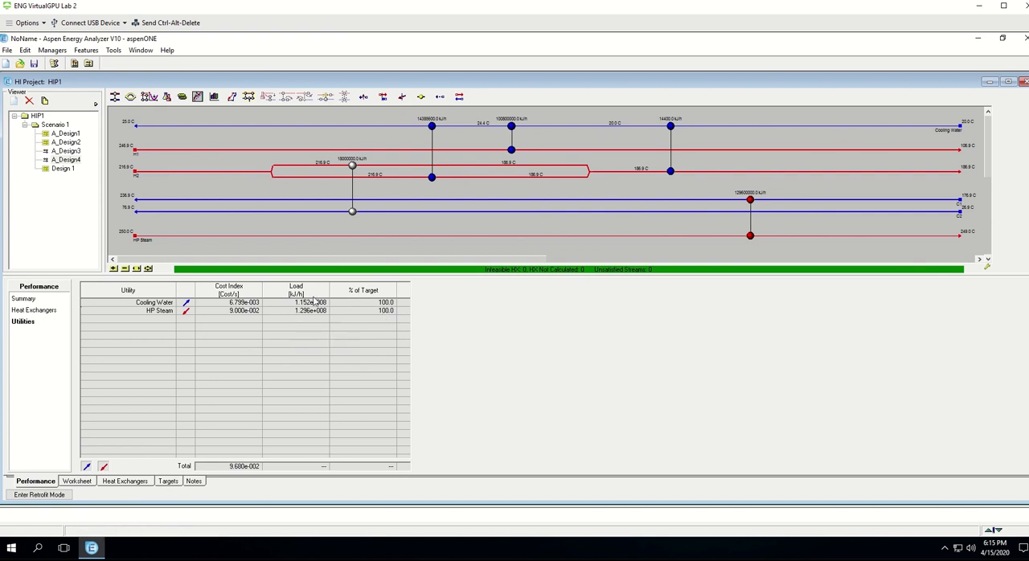
{"action": "mouse_move", "coordinate": [311, 307]}
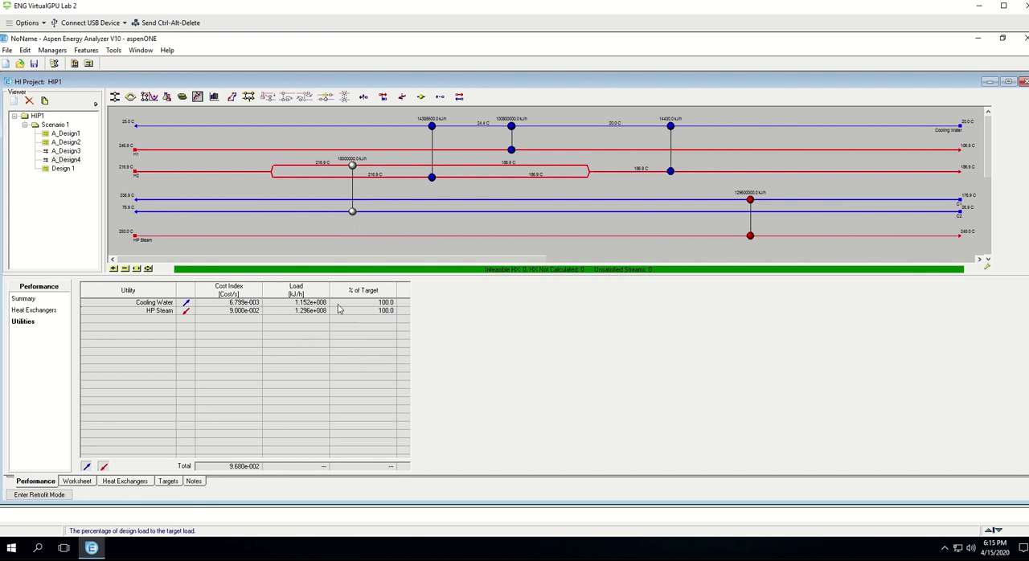
{"action": "left_click", "coordinate": [166, 483]}
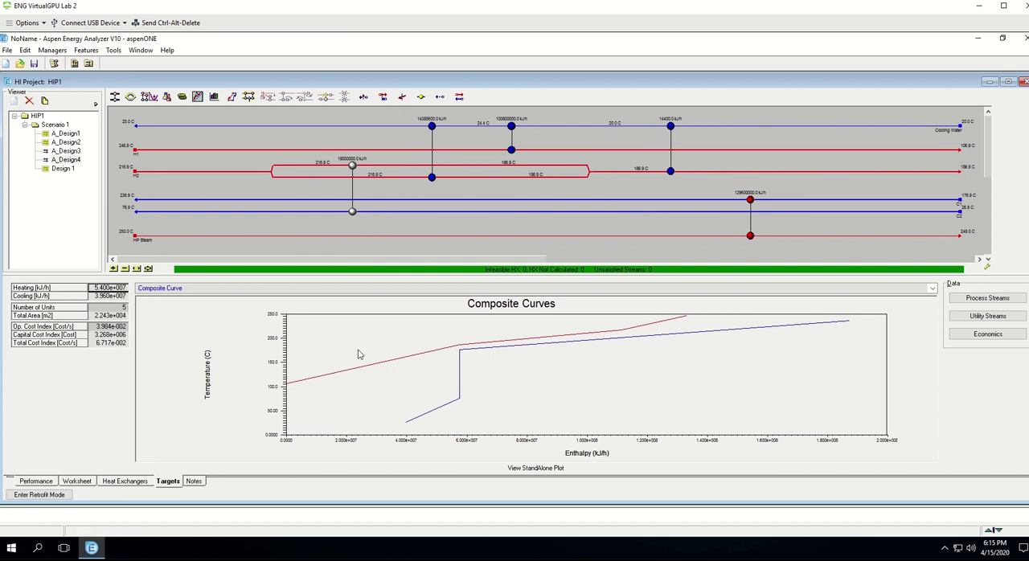
{"action": "mouse_move", "coordinate": [118, 295]}
Step: Open A_Design3 and examine the heat exchanger matches in its network
{"action": "left_click", "coordinate": [73, 161]}
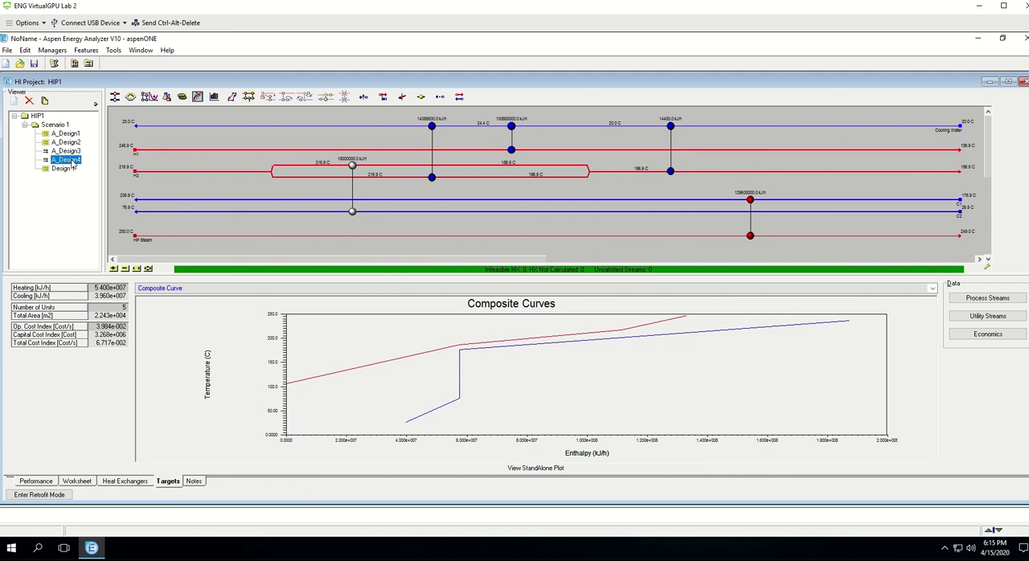
{"action": "double_click", "coordinate": [70, 159]}
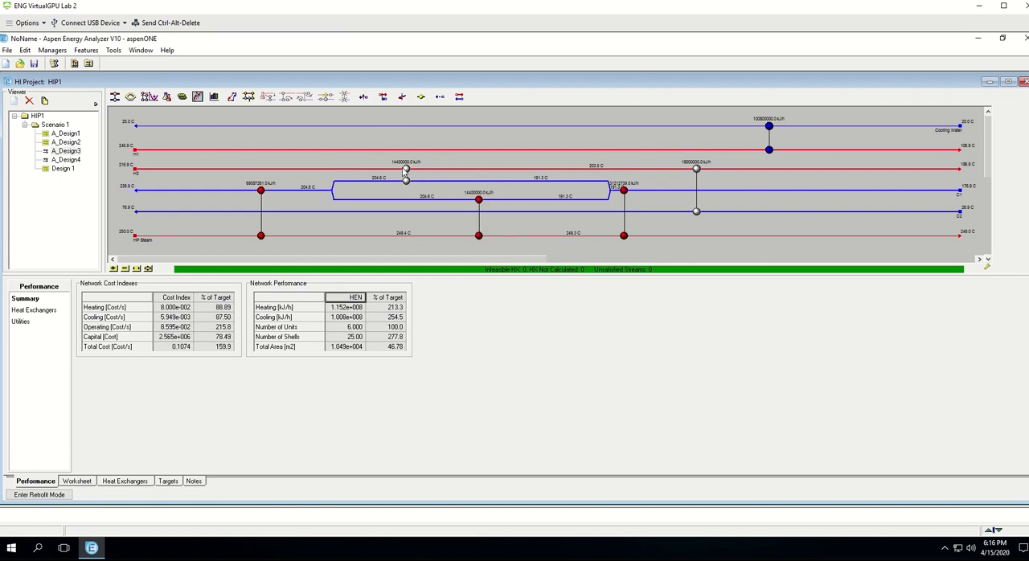
{"action": "mouse_move", "coordinate": [406, 206]}
{"action": "left_click", "coordinate": [80, 153]}
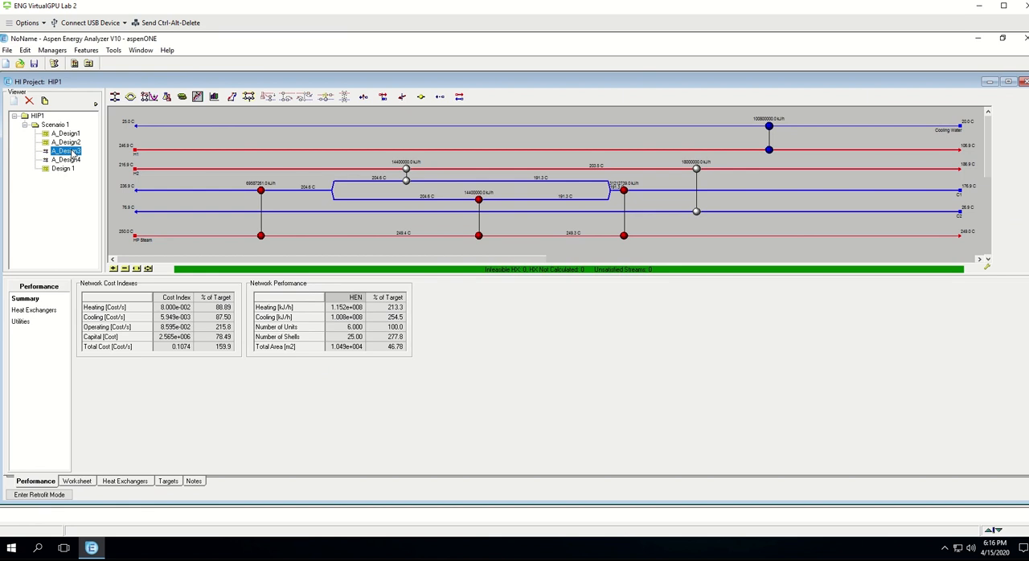
Step: Optimize A_Design3 to minimize total annualized cost, with heat exchanger loads and split flow ratios as the optimization variables
{"action": "left_click", "coordinate": [150, 100]}
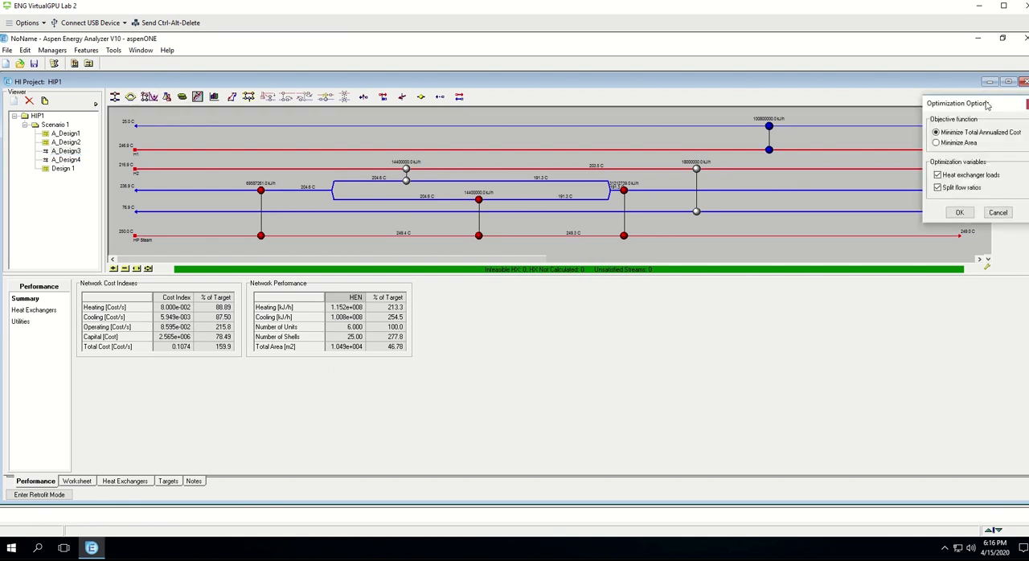
{"action": "left_click_drag", "start_coordinate": [987, 105], "coordinate": [504, 123]}
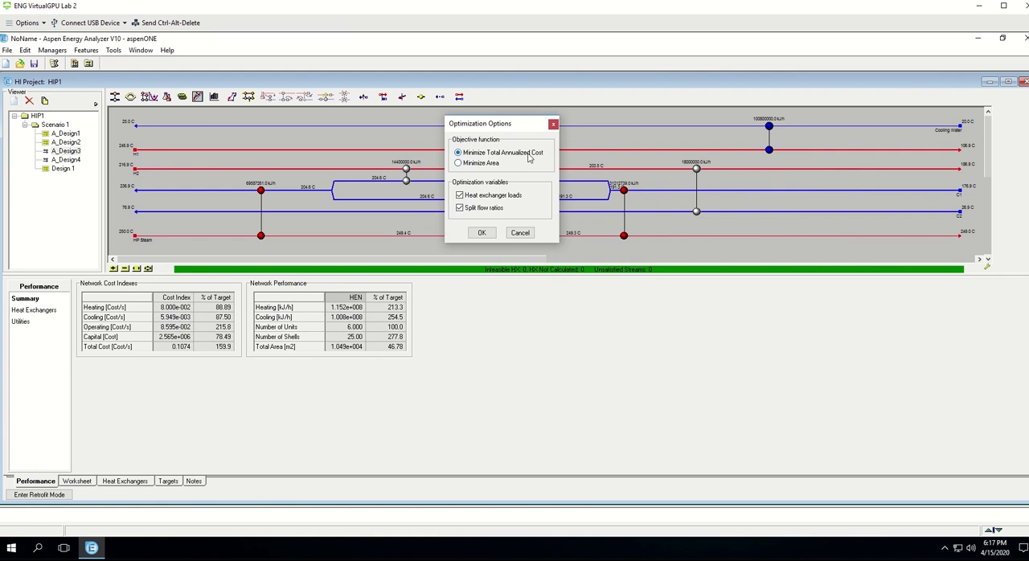
{"action": "left_click", "coordinate": [480, 233]}
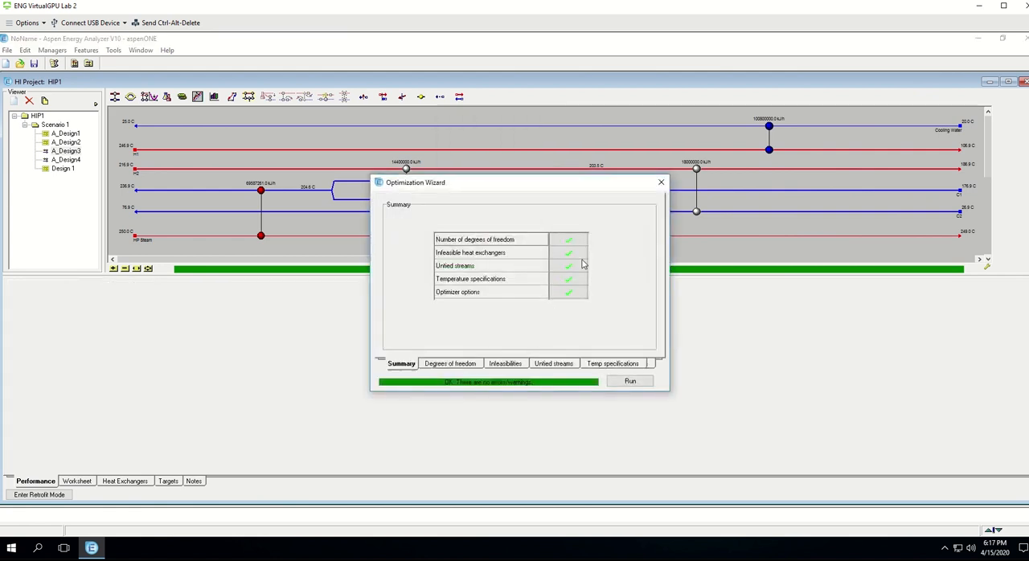
{"action": "left_click", "coordinate": [644, 383]}
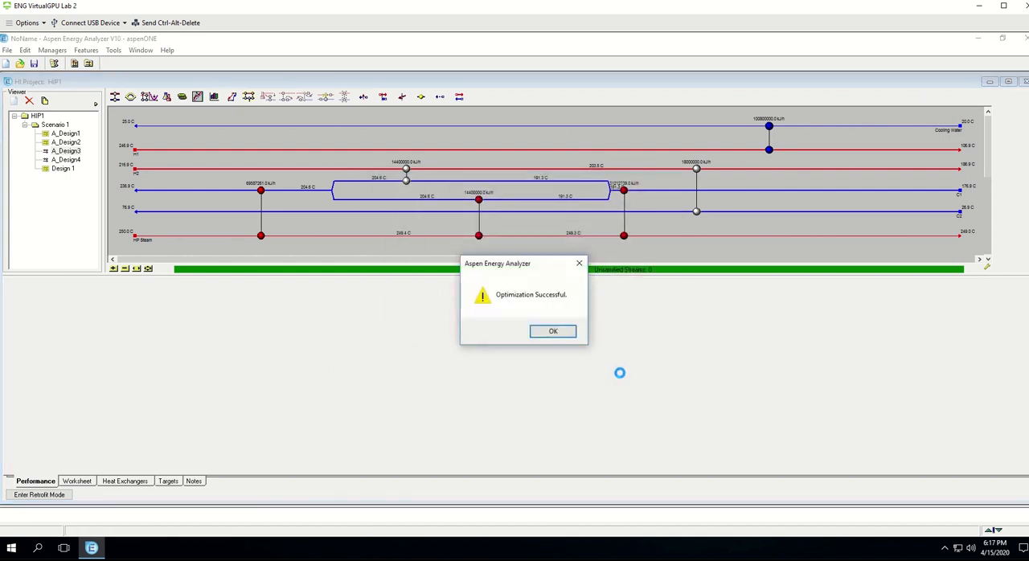
Step: Compare the optimized A_Design3-O with the original A_Design3, including cost, area and shells alongside Scenario 1's other complete designs and targets
{"action": "left_click", "coordinate": [558, 331]}
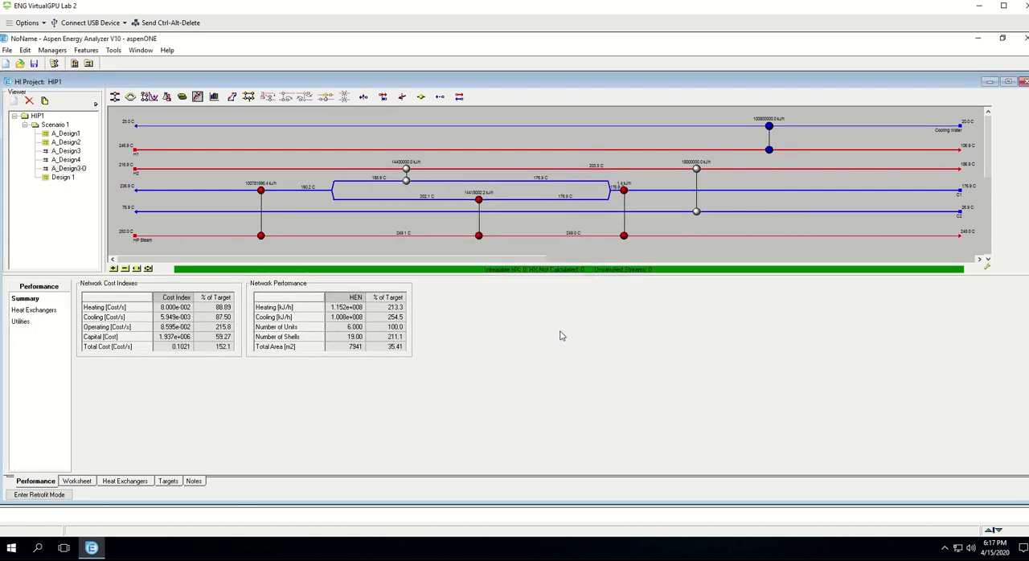
{"action": "left_click", "coordinate": [71, 169]}
{"action": "left_click", "coordinate": [74, 151]}
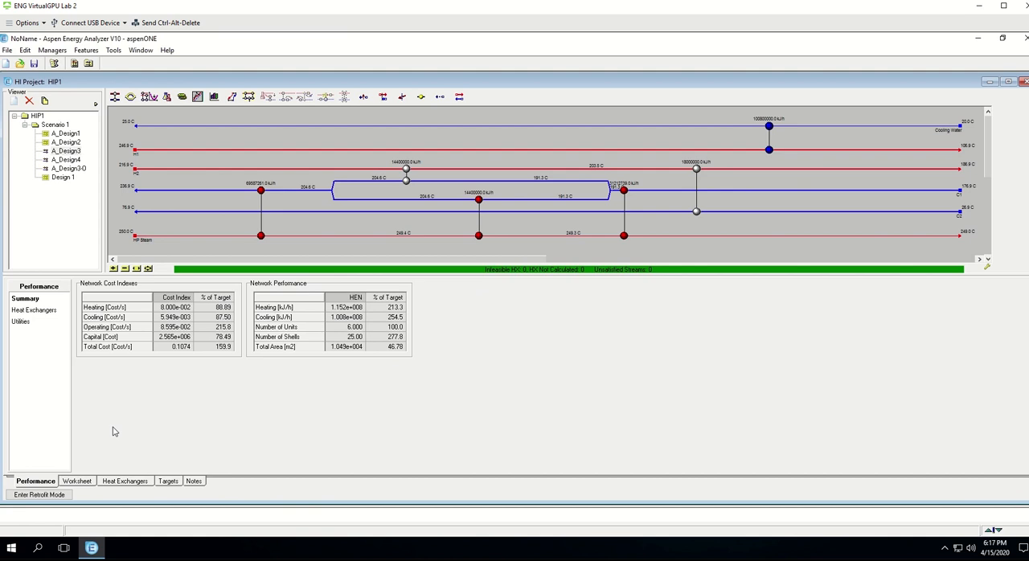
{"action": "double_click", "coordinate": [53, 125]}
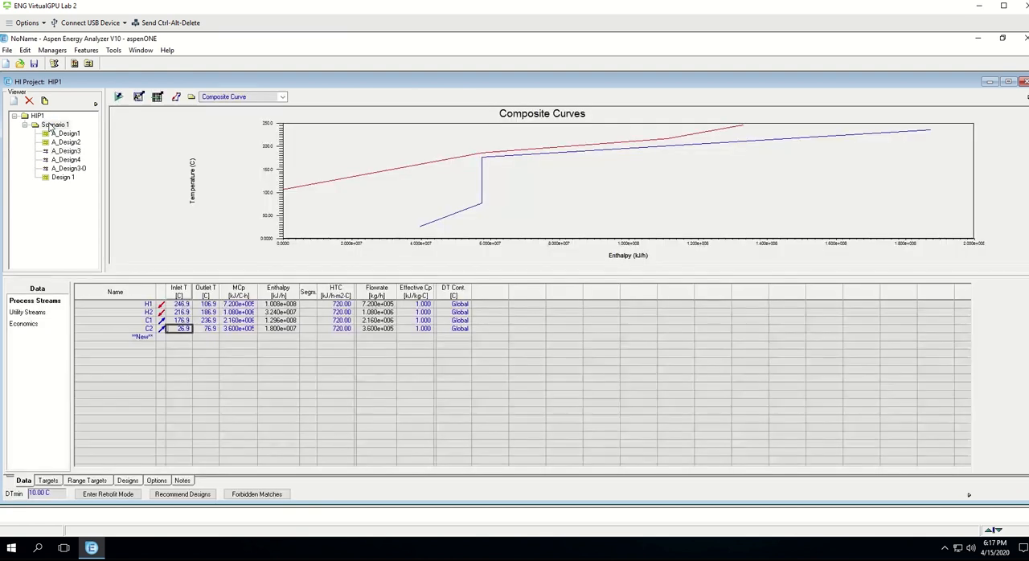
{"action": "left_click", "coordinate": [128, 481]}
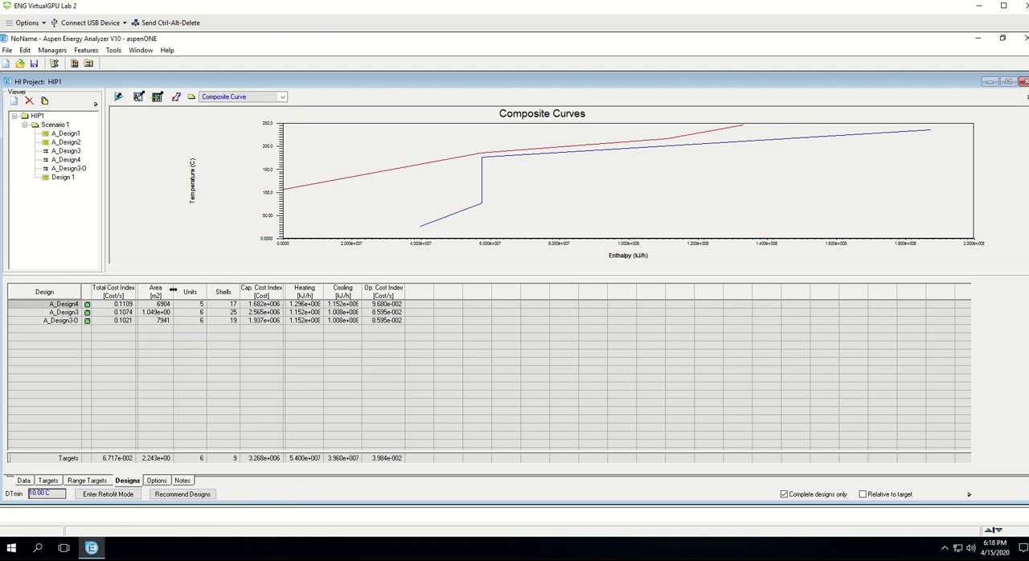
{"action": "left_click_drag", "start_coordinate": [174, 288], "coordinate": [181, 287]}
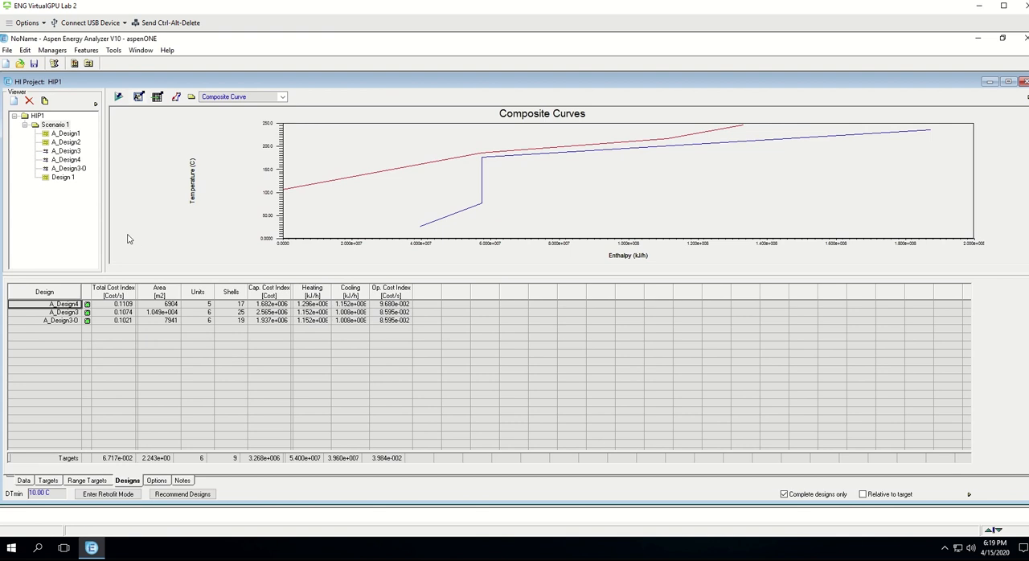
Step: Save the case to the Desktop as an Aspen Energy Analyzer file named Test
{"action": "left_click", "coordinate": [8, 51]}
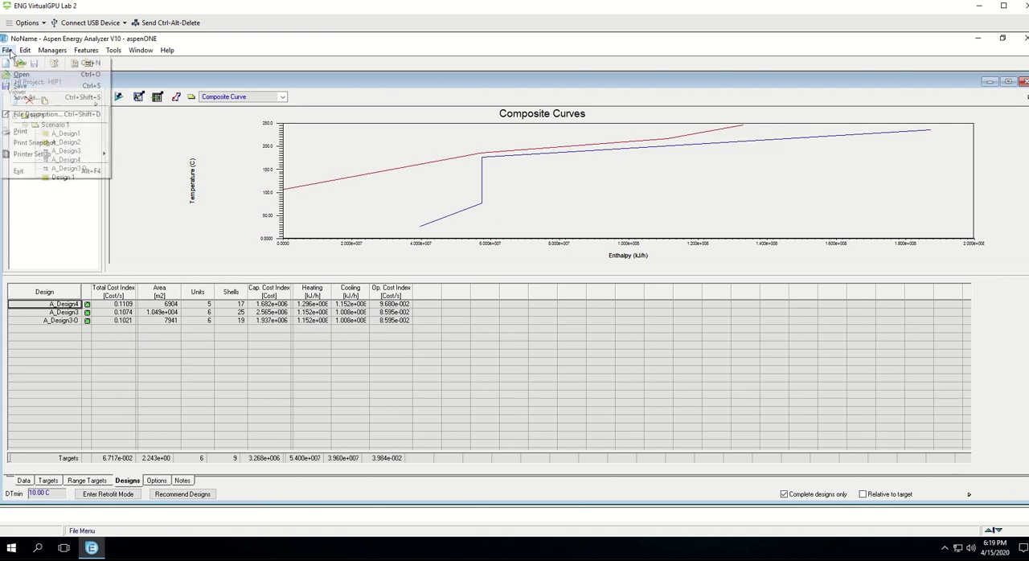
{"action": "left_click", "coordinate": [30, 98]}
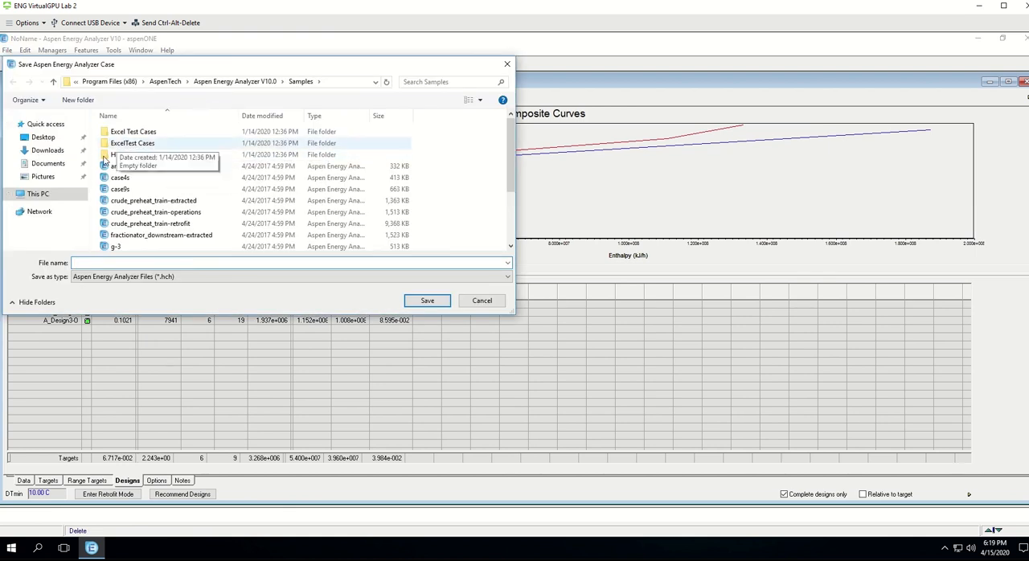
{"action": "left_click", "coordinate": [43, 138]}
{"action": "left_click", "coordinate": [134, 263]}
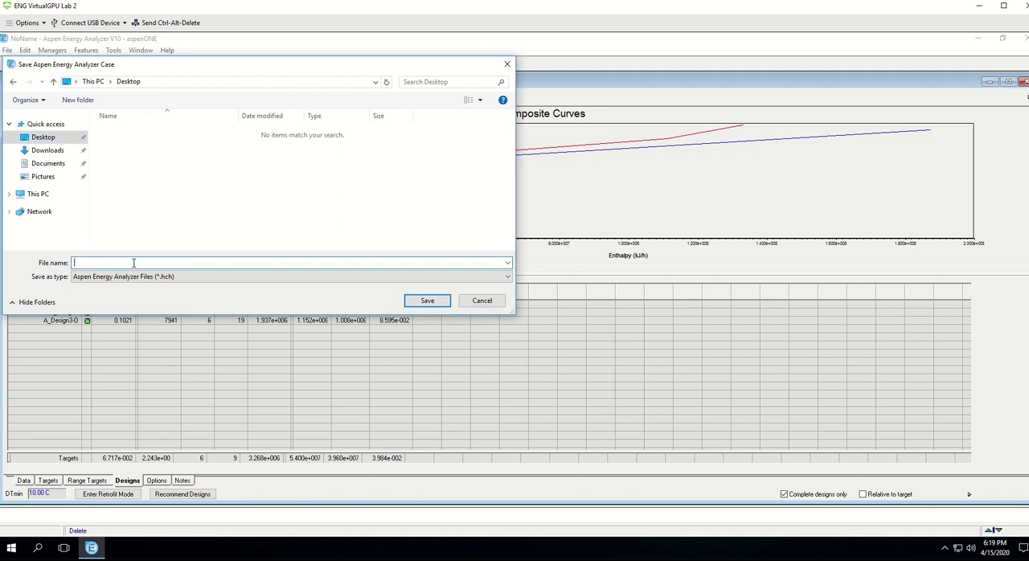
{"action": "type", "text": "Test"}
{"action": "left_click", "coordinate": [418, 301]}
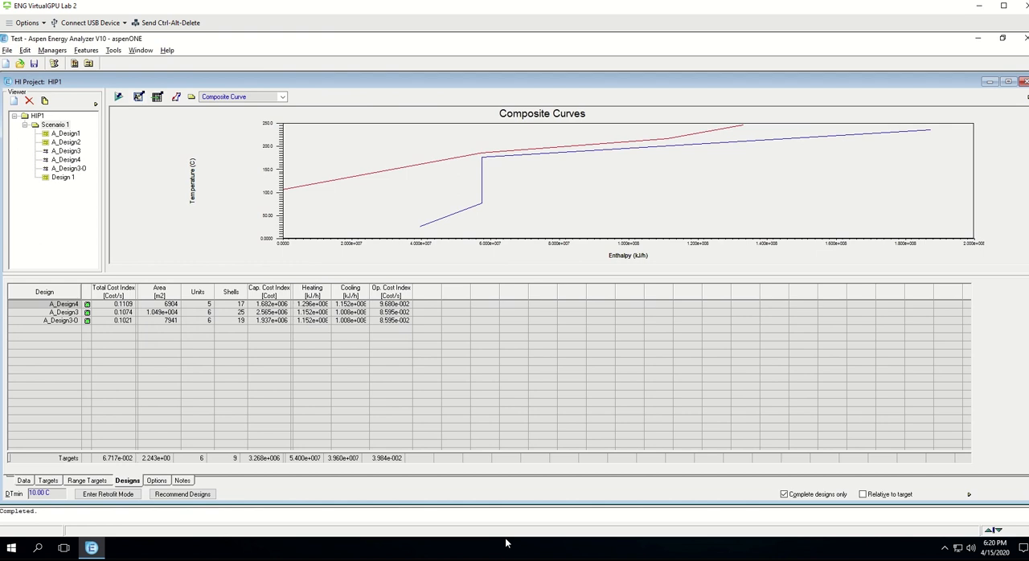
{"action": "key", "text": "alt+Tab"}
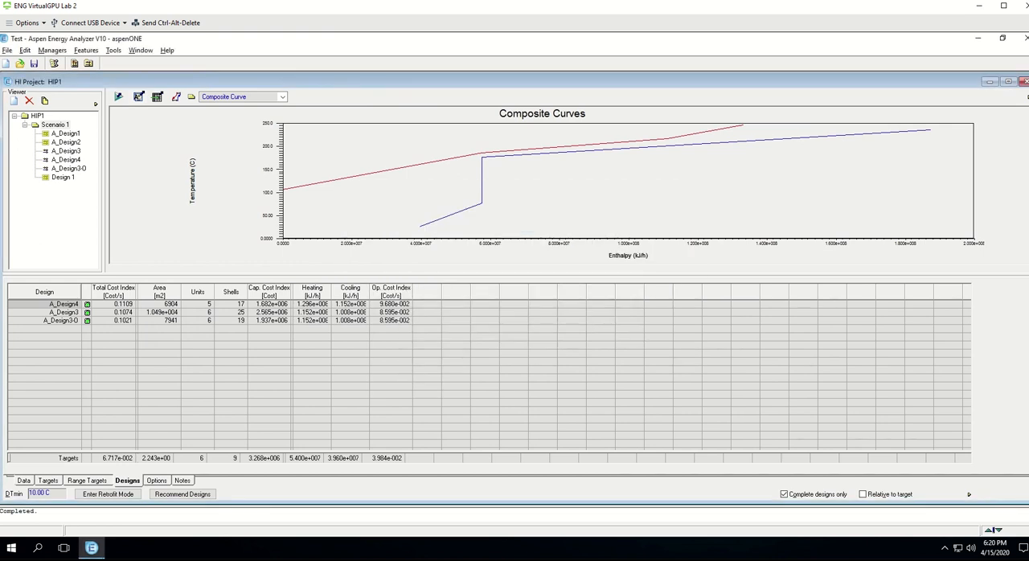